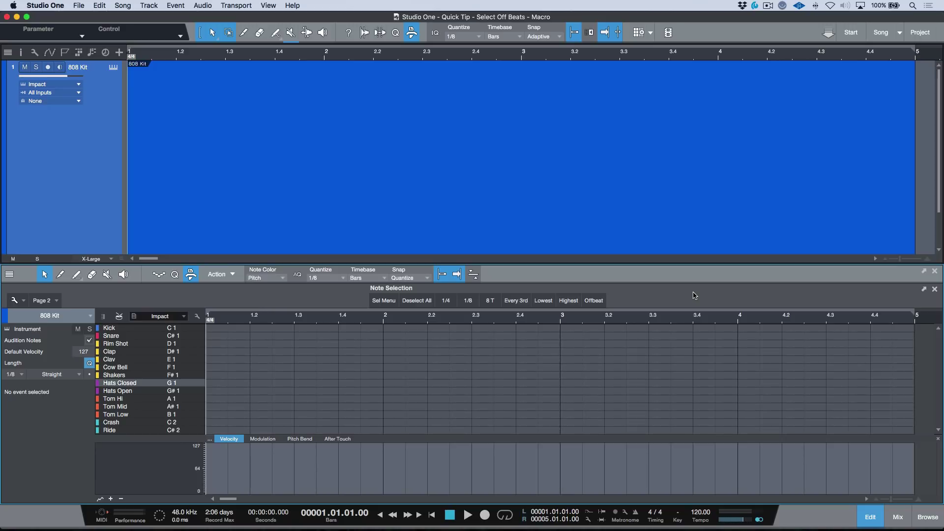
Step: Browse the note actions list and the Musical Edit macro page without changing anything
{"action": "left_click", "coordinate": [234, 276]}
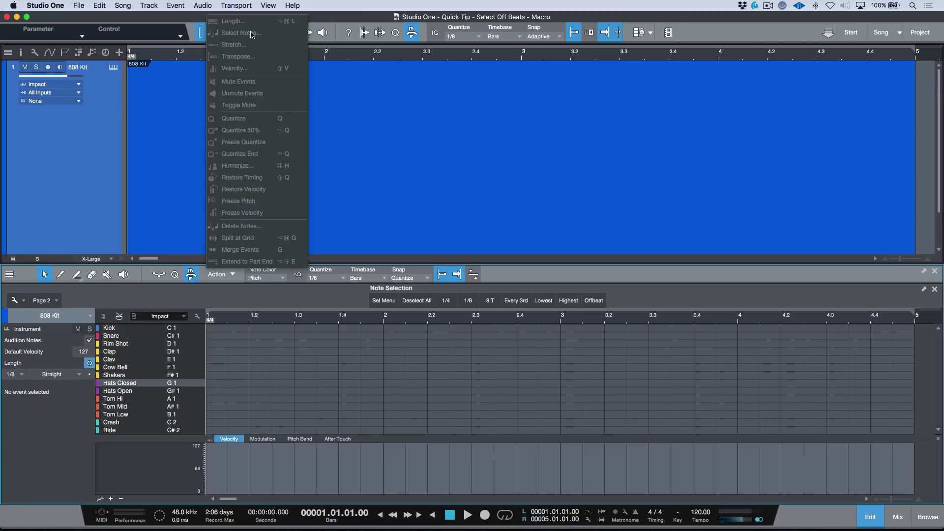
{"action": "left_click", "coordinate": [367, 165]}
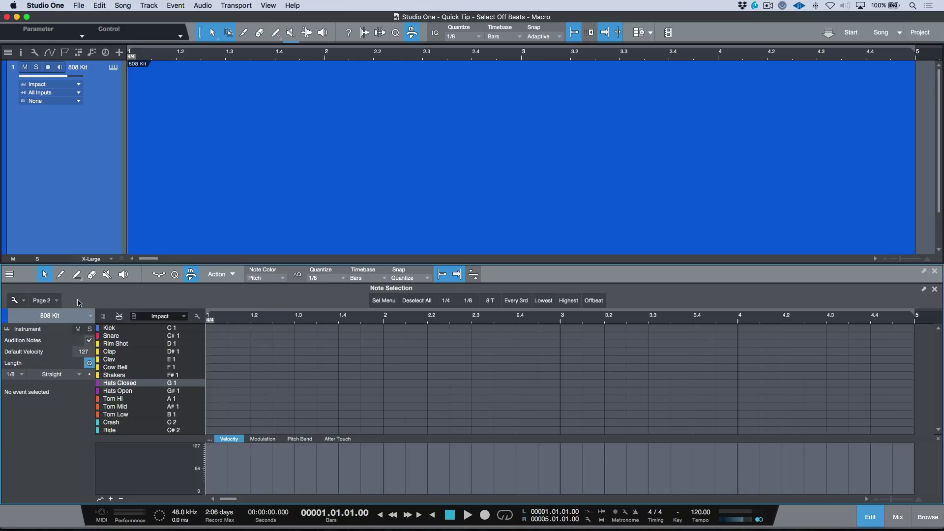
{"action": "left_click", "coordinate": [43, 301]}
{"action": "left_click", "coordinate": [73, 335]}
{"action": "left_click", "coordinate": [56, 300]}
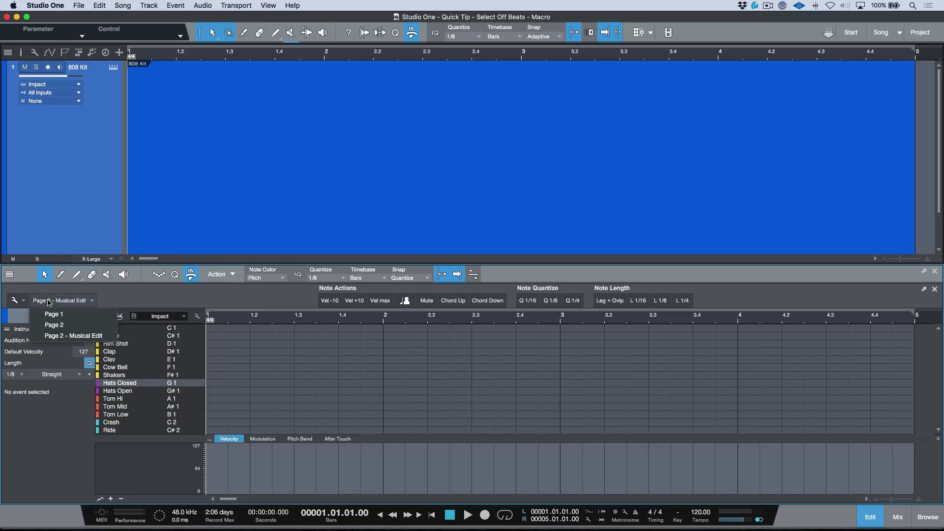
{"action": "left_click", "coordinate": [51, 314]}
{"action": "left_click", "coordinate": [48, 301]}
Step: Return to the Note Selection macros and toggle the macro bar off and back on
{"action": "left_click", "coordinate": [49, 325]}
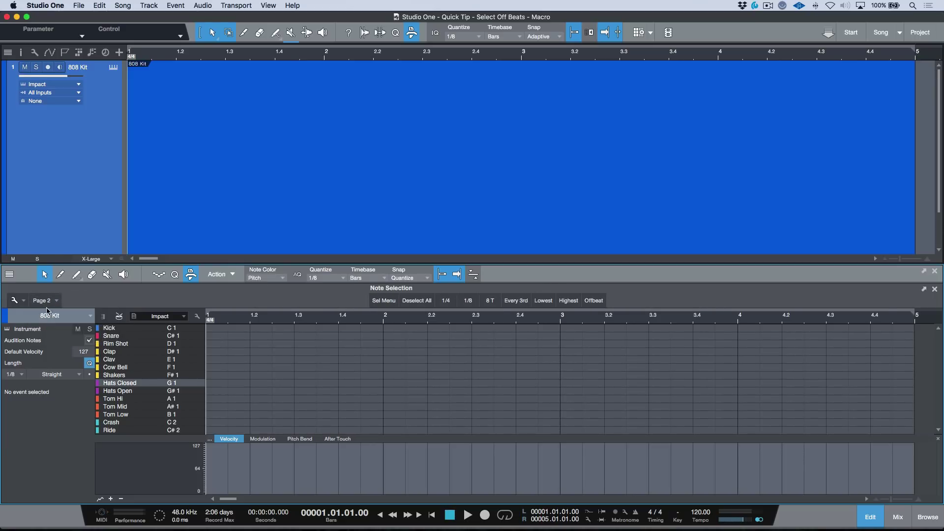
{"action": "left_click", "coordinate": [46, 301]}
{"action": "left_click", "coordinate": [73, 336]}
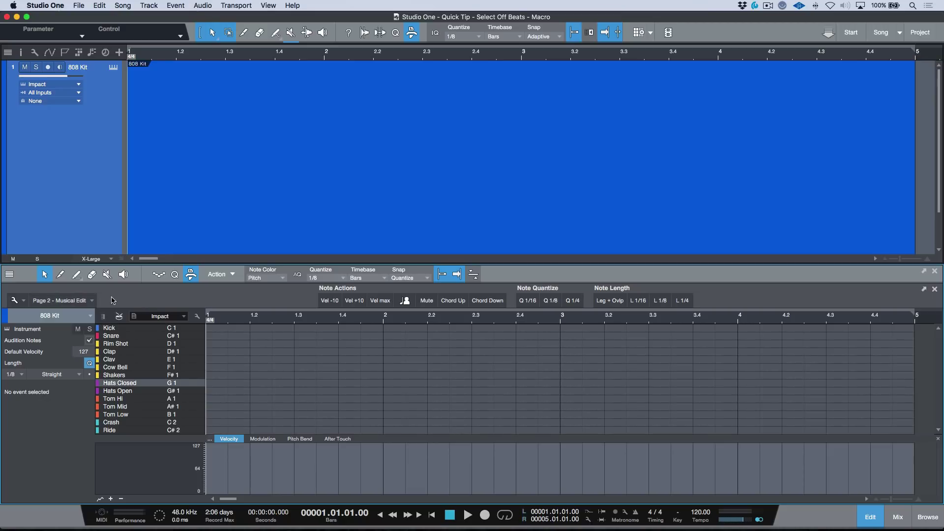
{"action": "left_click", "coordinate": [47, 302]}
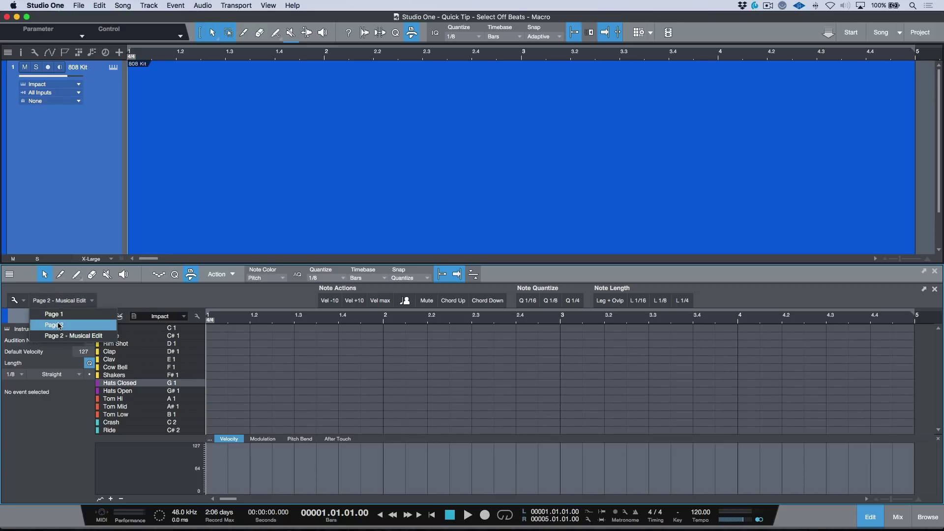
{"action": "left_click", "coordinate": [59, 325]}
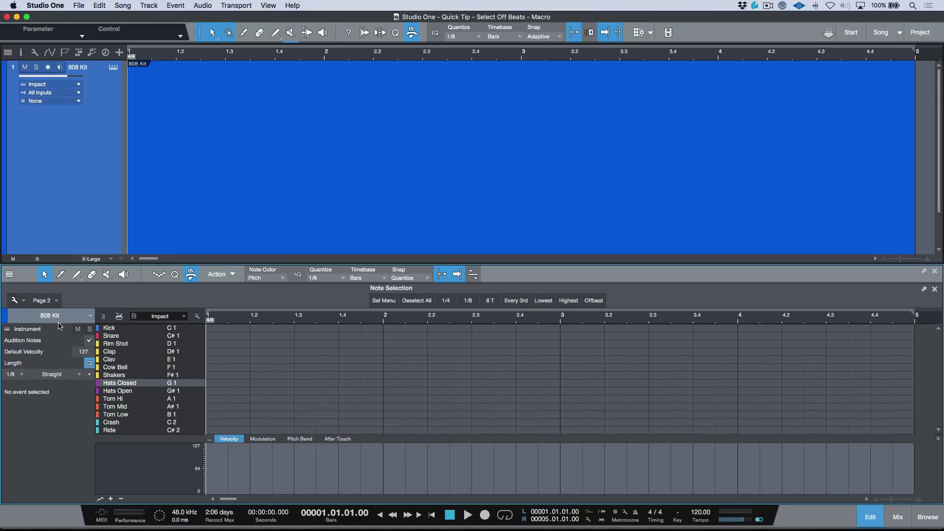
{"action": "left_click", "coordinate": [192, 276]}
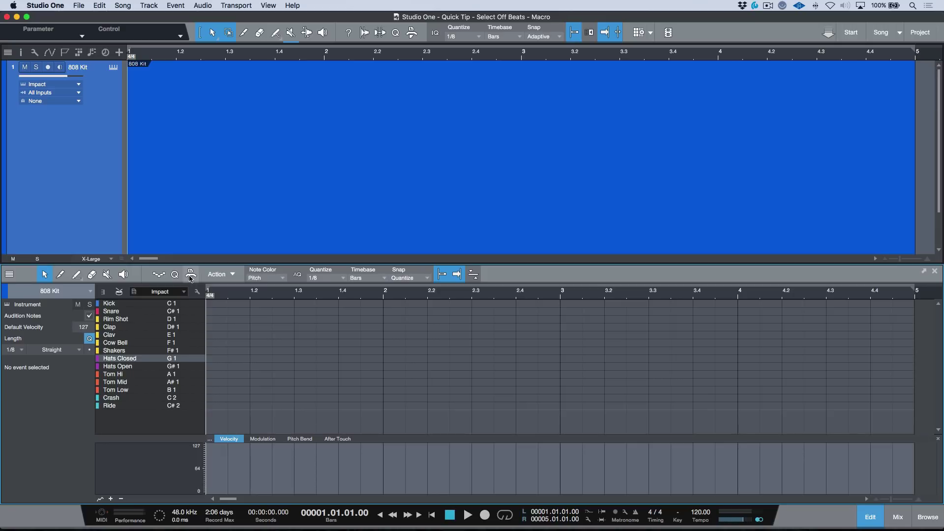
{"action": "left_click", "coordinate": [191, 275]}
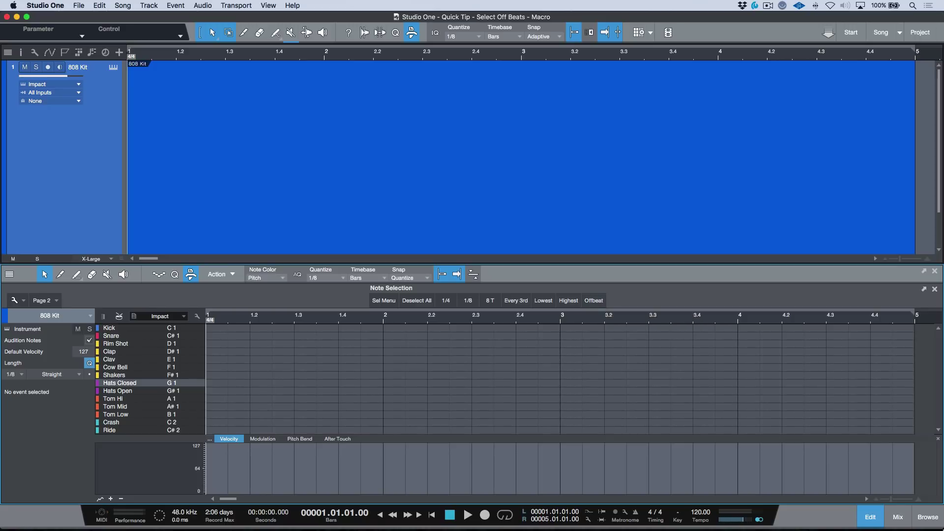
Step: Show the mixer console and check the metronome click volume, leaving it unchanged
{"action": "left_click", "coordinate": [895, 518]}
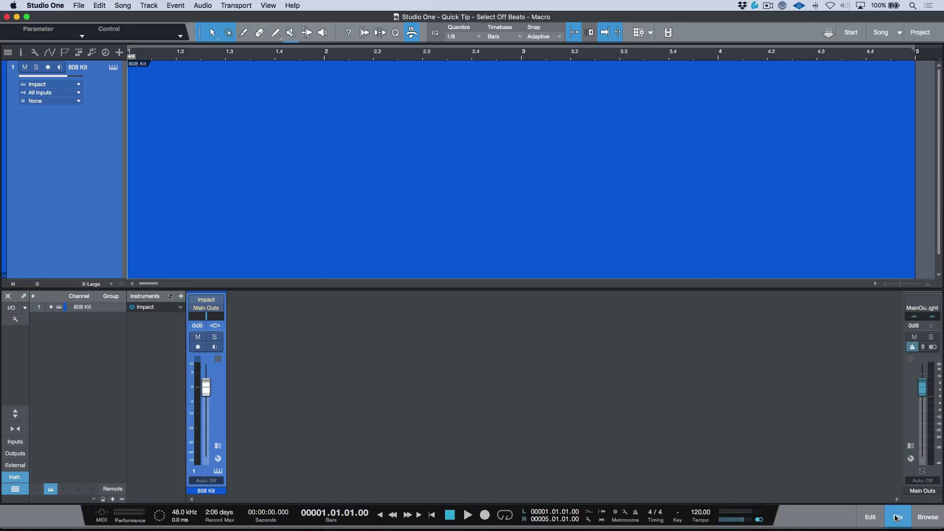
{"action": "left_click", "coordinate": [923, 346]}
{"action": "left_click_drag", "start_coordinate": [922, 444], "coordinate": [923, 443]}
Step: Turn the metronome on and set its Offbeat click to minimum, comparing levels during playback
{"action": "key", "text": "shift+c"}
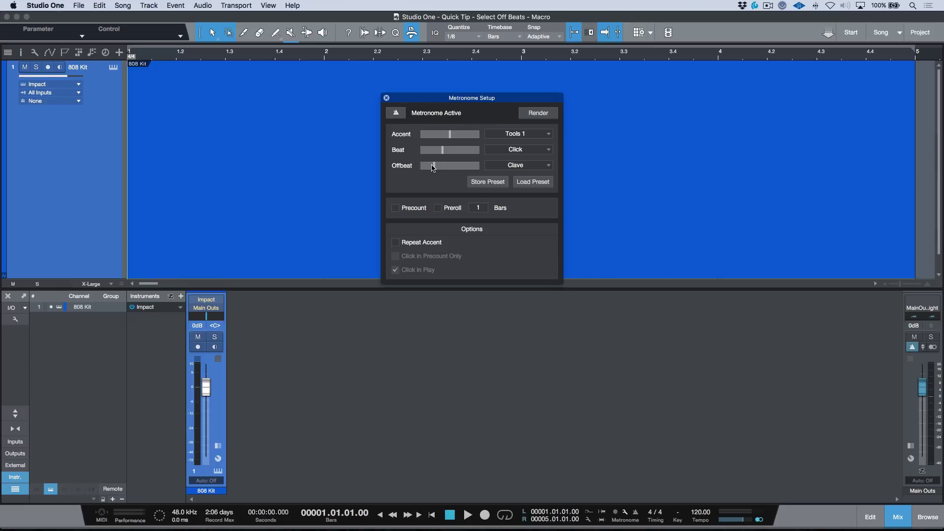
{"action": "left_click_drag", "start_coordinate": [433, 166], "coordinate": [369, 175]}
{"action": "key", "text": "c"}
{"action": "key", "text": "space"}
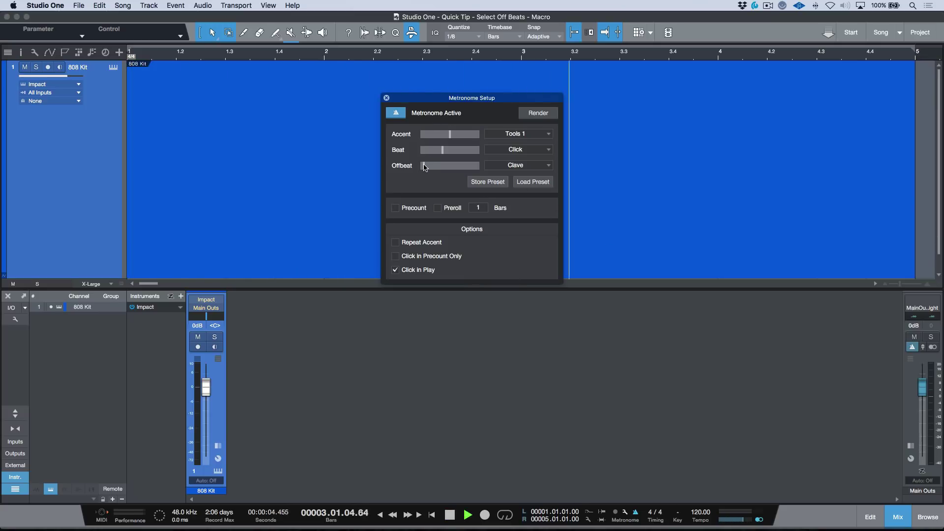
{"action": "left_click_drag", "start_coordinate": [424, 167], "coordinate": [431, 167]}
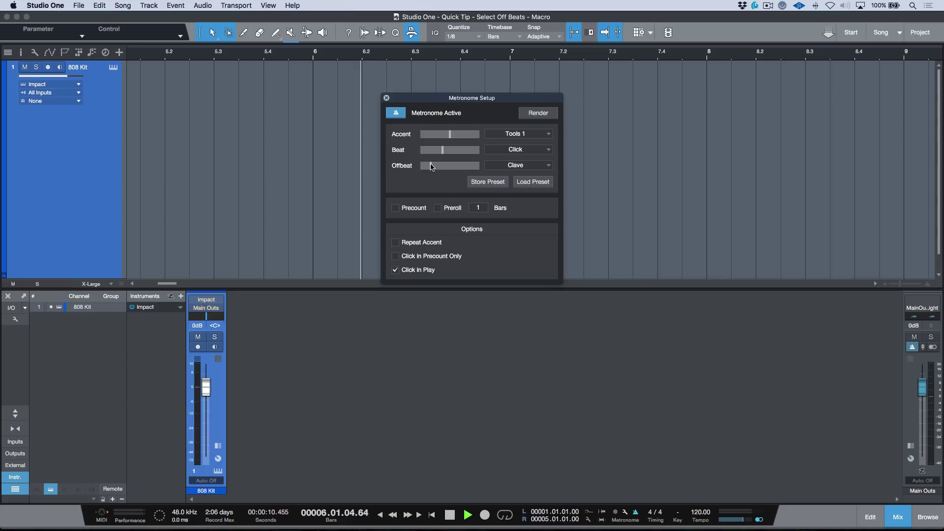
{"action": "left_click_drag", "start_coordinate": [431, 167], "coordinate": [391, 172]}
{"action": "key", "text": "space"}
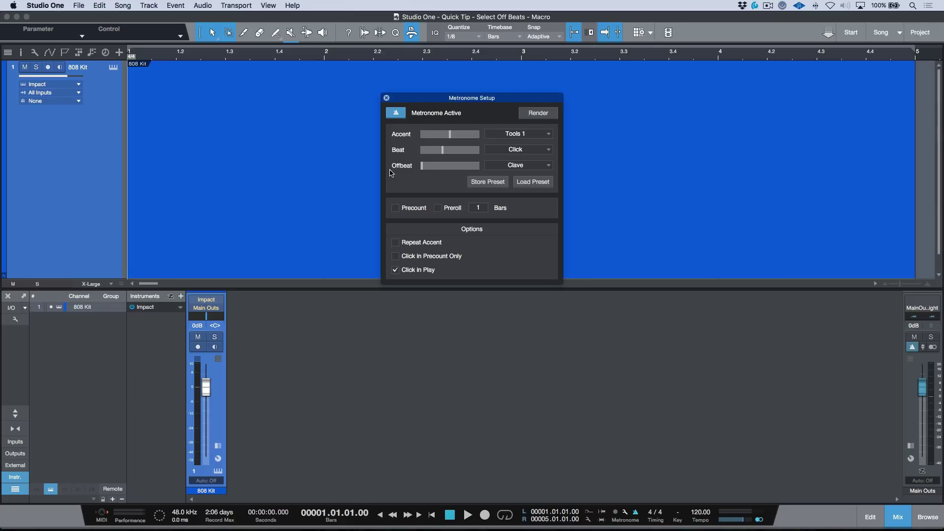
{"action": "left_click", "coordinate": [386, 98]}
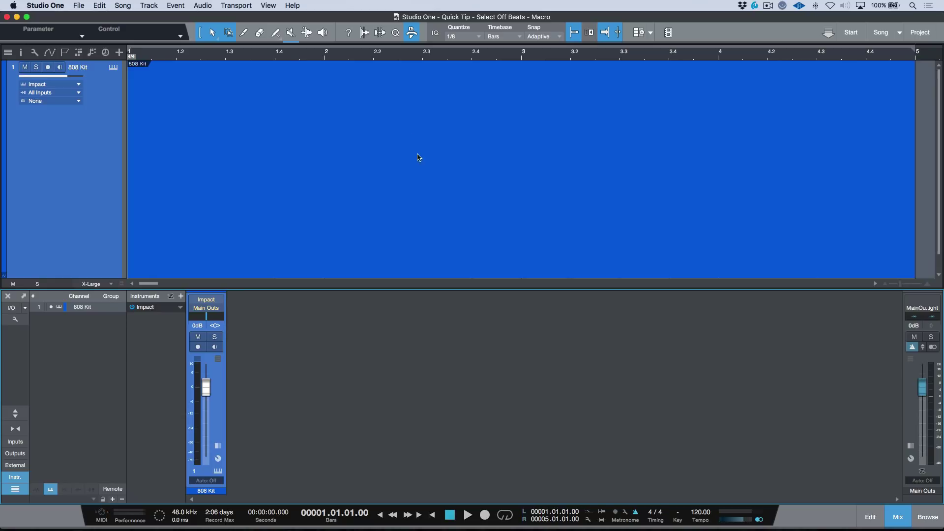
Step: In the 808 Kit part, paint eighth-note closed hi-hats from bar 1 to 4.4, then audition
{"action": "double_click", "coordinate": [408, 222]}
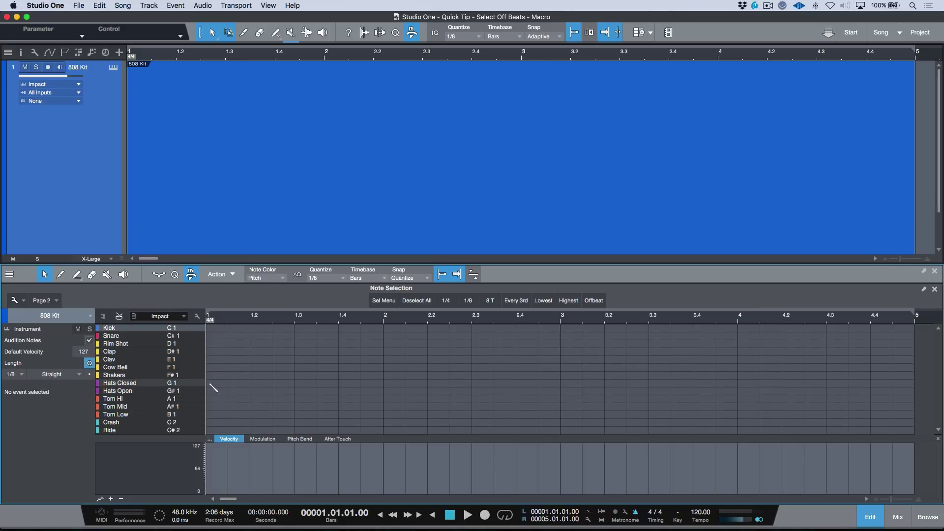
{"action": "left_click_drag", "start_coordinate": [210, 385], "coordinate": [892, 385]}
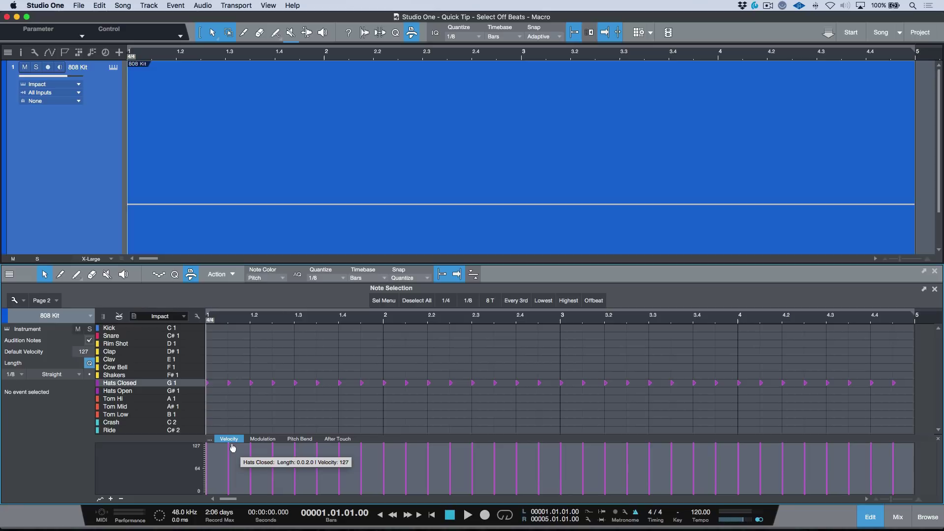
{"action": "key", "text": "space"}
{"action": "key", "text": "space"}
{"action": "key", "text": "space"}
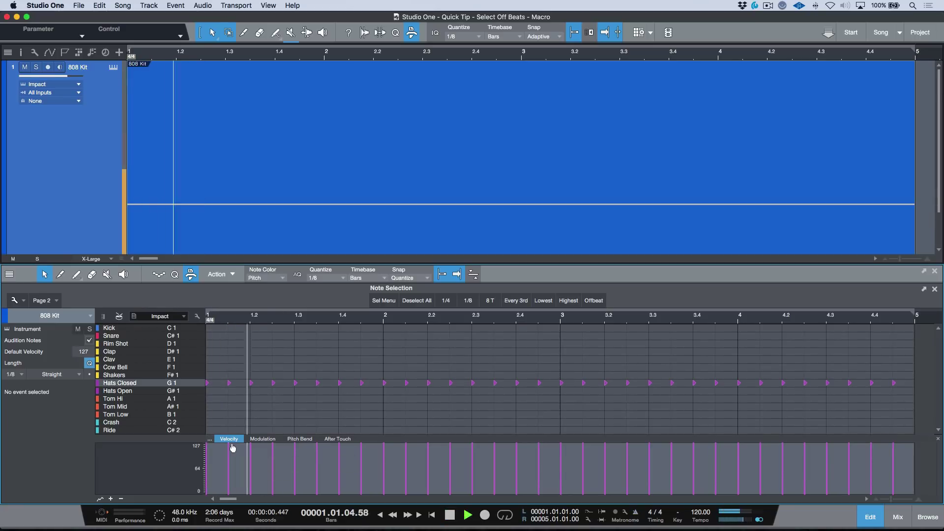
{"action": "key", "text": "space"}
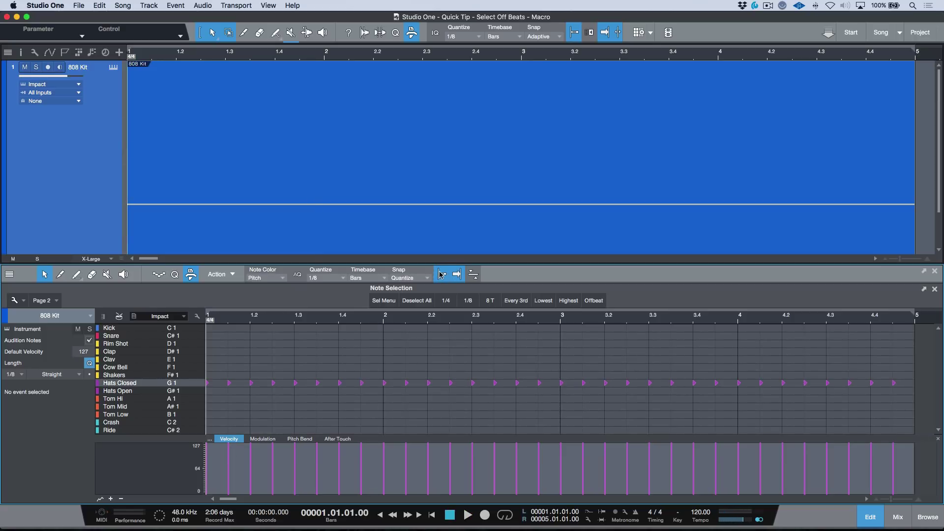
Step: Lower the offbeat hats 1.1.3–2.1.3 to velocity 84, audition, then undo and clear the notes
{"action": "left_click", "coordinate": [218, 471]}
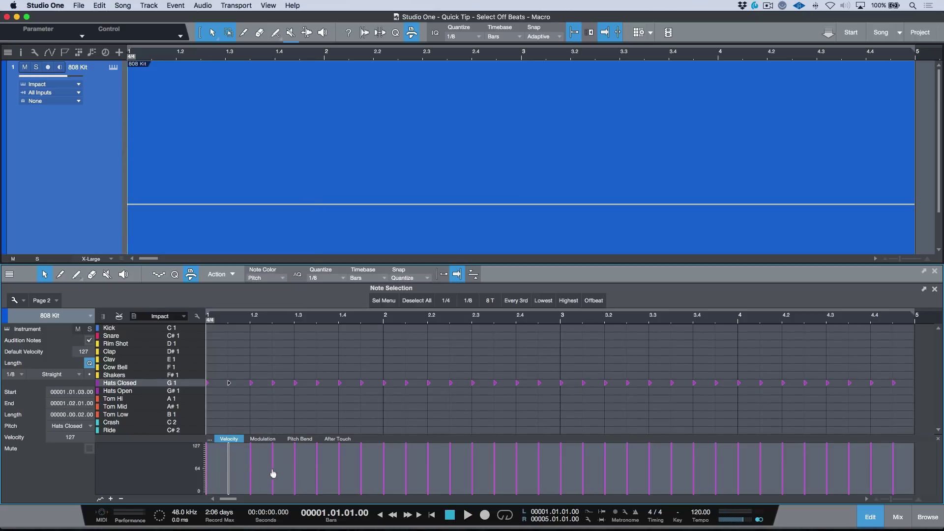
{"action": "left_click", "coordinate": [276, 471], "text": "shift"}
{"action": "left_click", "coordinate": [313, 468], "text": "shift"}
{"action": "left_click", "coordinate": [361, 471], "text": "shift"}
{"action": "left_click", "coordinate": [406, 464], "text": "shift"}
{"action": "left_click_drag", "start_coordinate": [406, 464], "coordinate": [404, 467]}
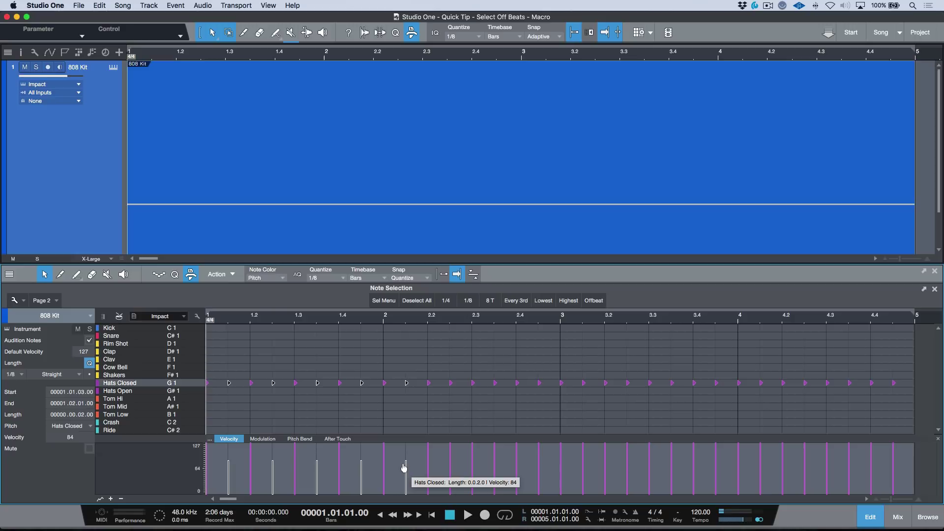
{"action": "key", "text": "space"}
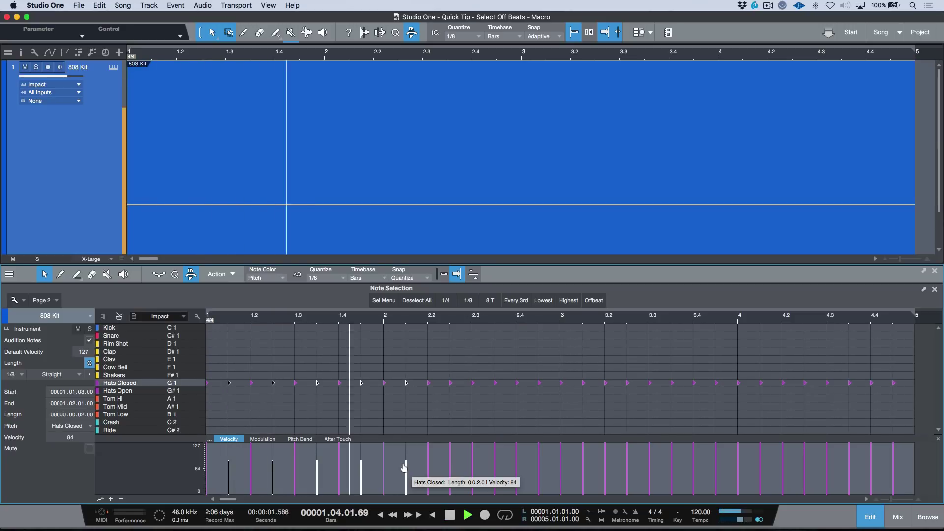
{"action": "key", "text": "space"}
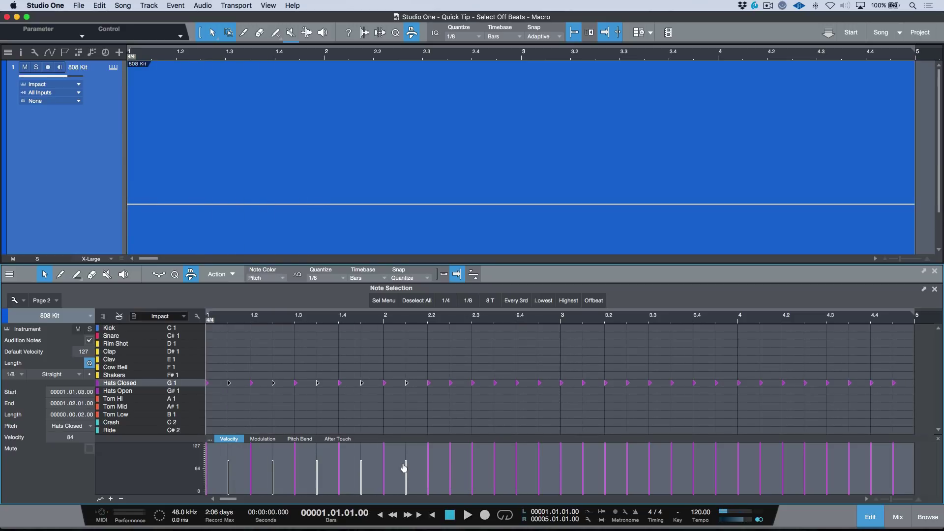
{"action": "key", "text": "super+z"}
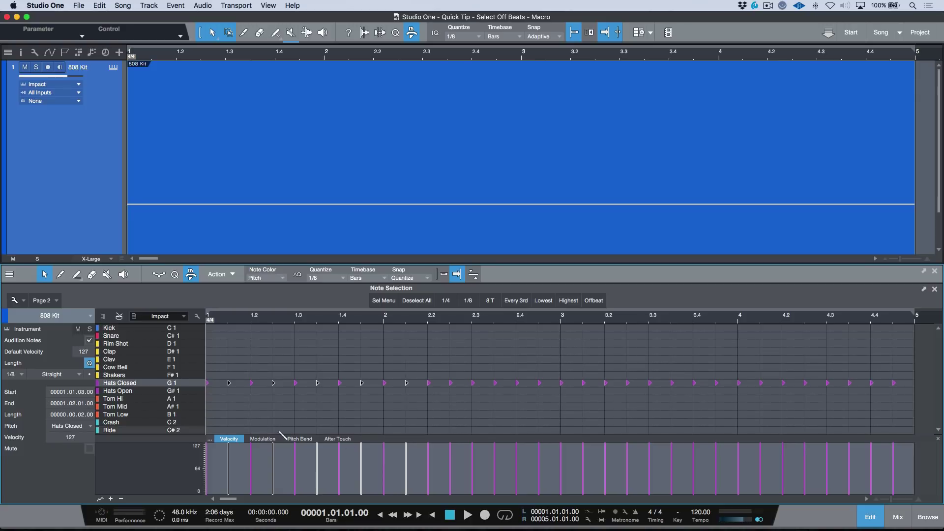
{"action": "key", "text": "super+z"}
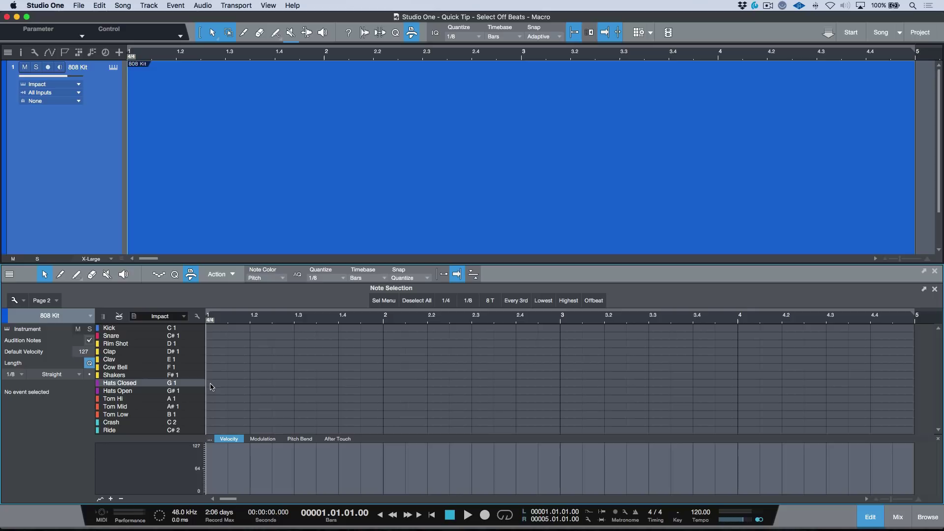
Step: Set the default note velocity to 115 and paint a row of closed hi-hats across the part
{"action": "double_click", "coordinate": [84, 351]}
{"action": "type", "text": "115"}
{"action": "key", "text": "Return"}
{"action": "left_click", "coordinate": [443, 273]}
{"action": "left_click_drag", "start_coordinate": [209, 384], "coordinate": [909, 386]}
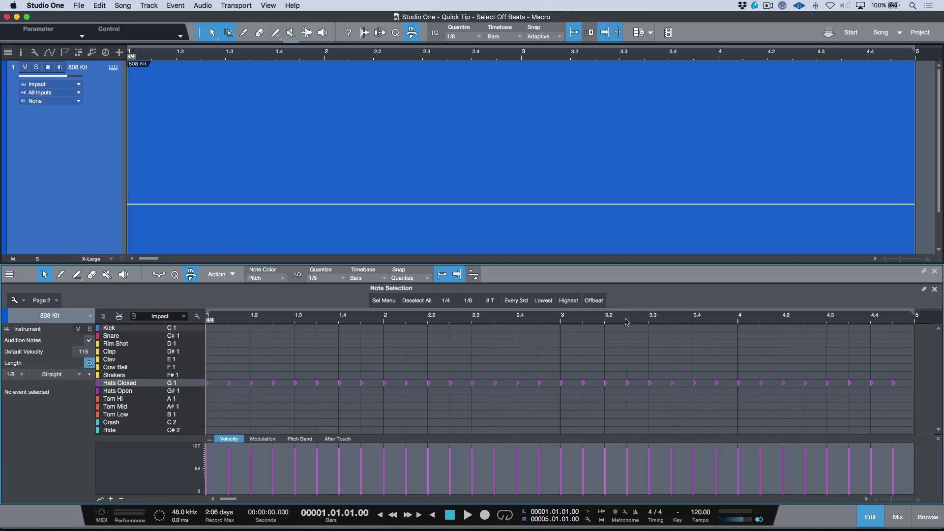
Step: Lower the Offbeat-selected hats to velocity 78, audition, then select the whole hi-hat row
{"action": "left_click", "coordinate": [593, 300]}
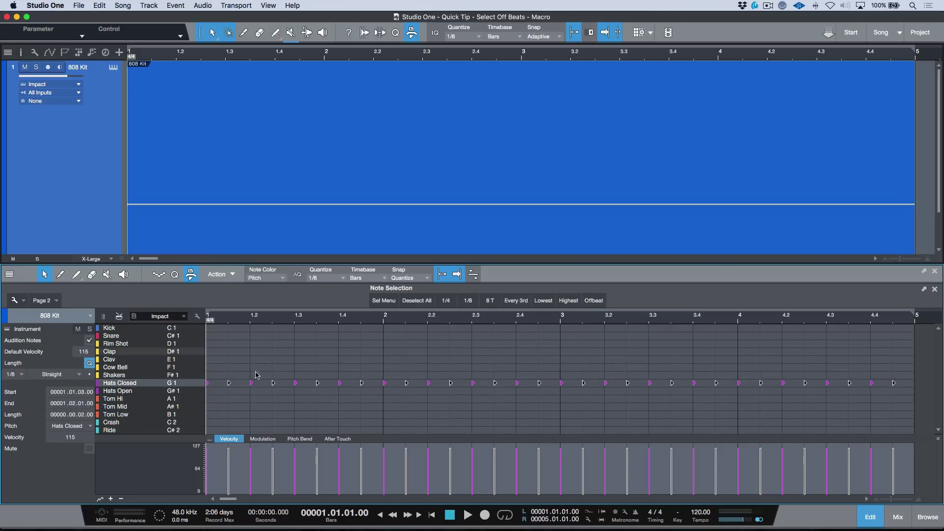
{"action": "left_click_drag", "start_coordinate": [229, 454], "coordinate": [230, 468]}
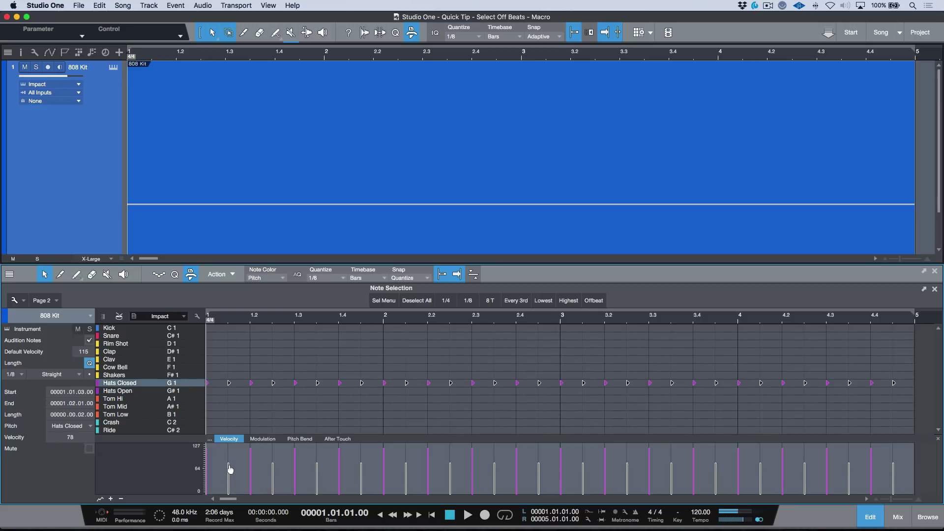
{"action": "key", "text": "space"}
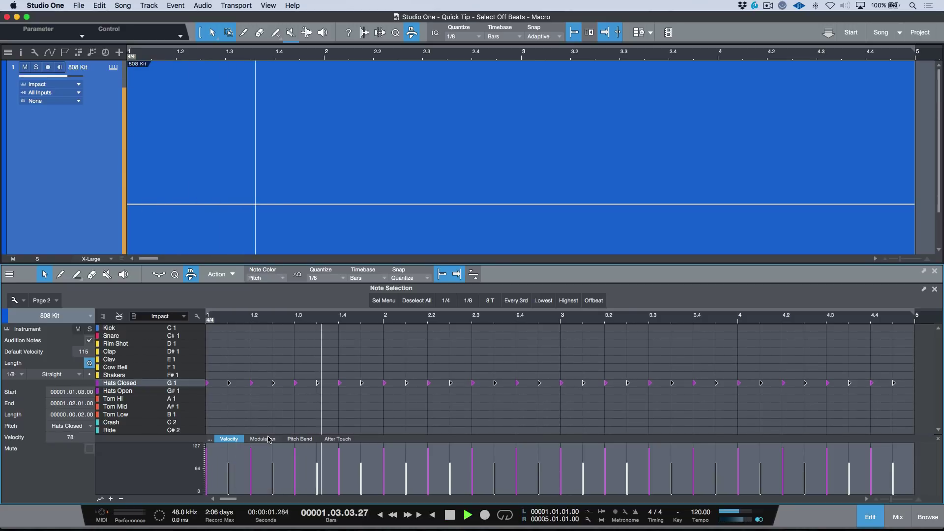
{"action": "key", "text": "space"}
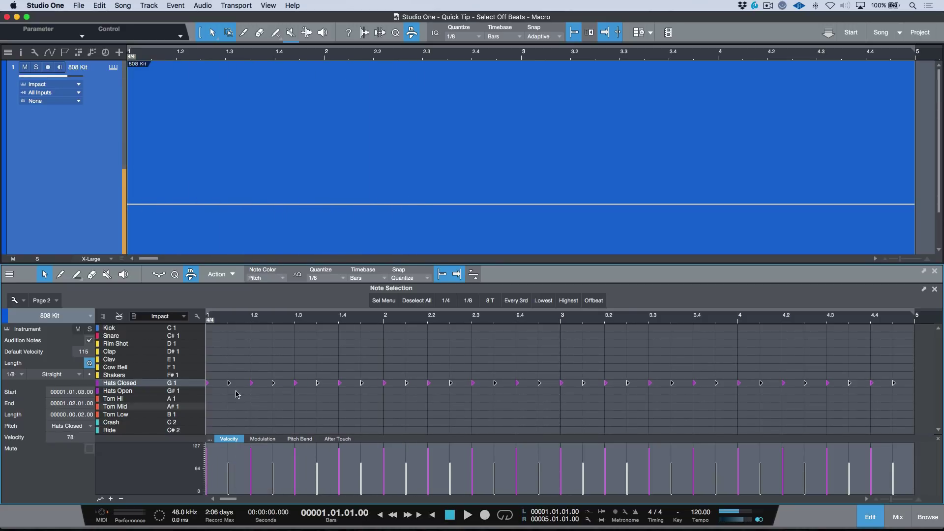
{"action": "left_click_drag", "start_coordinate": [228, 363], "coordinate": [900, 397]}
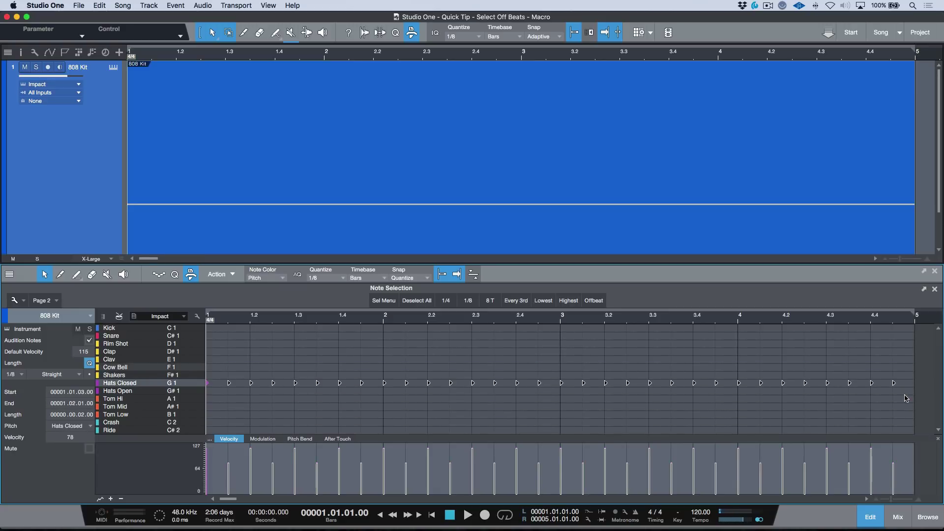
Step: Apply Humanize three times to the selected closed hi-hats
{"action": "key", "text": "alt+h"}
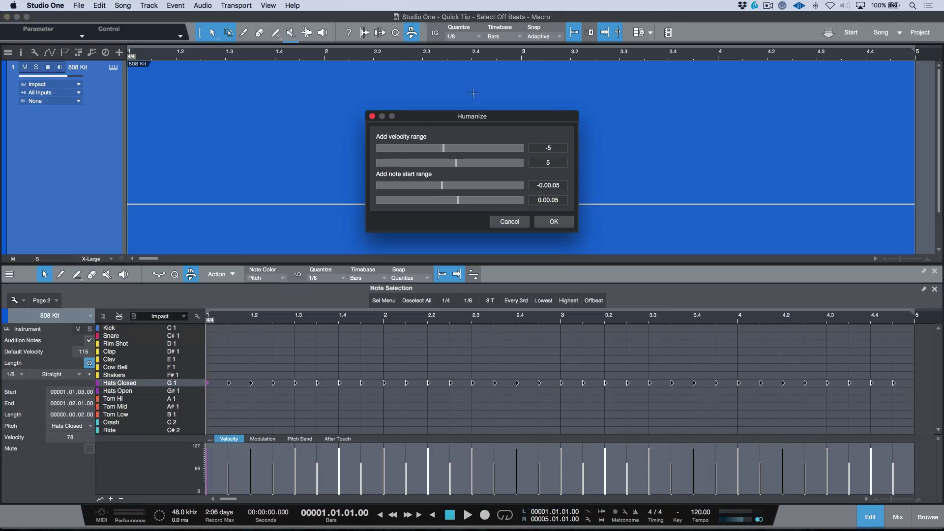
{"action": "left_click", "coordinate": [554, 221]}
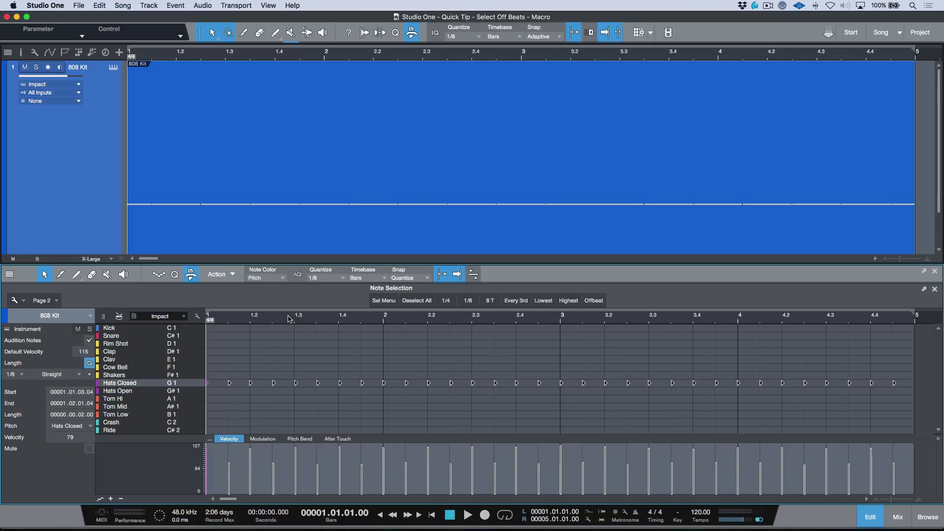
{"action": "key", "text": "alt+h"}
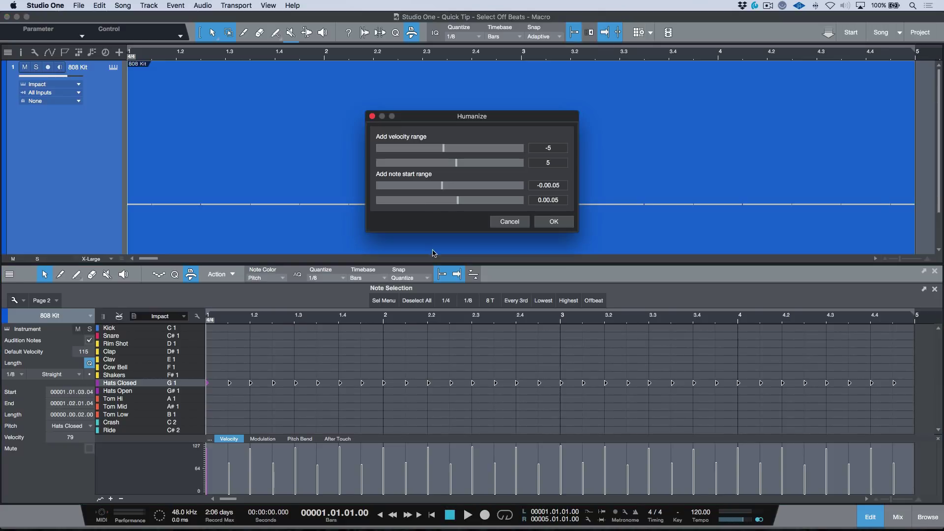
{"action": "left_click", "coordinate": [554, 222]}
{"action": "key", "text": "alt+h"}
{"action": "left_click", "coordinate": [554, 222]}
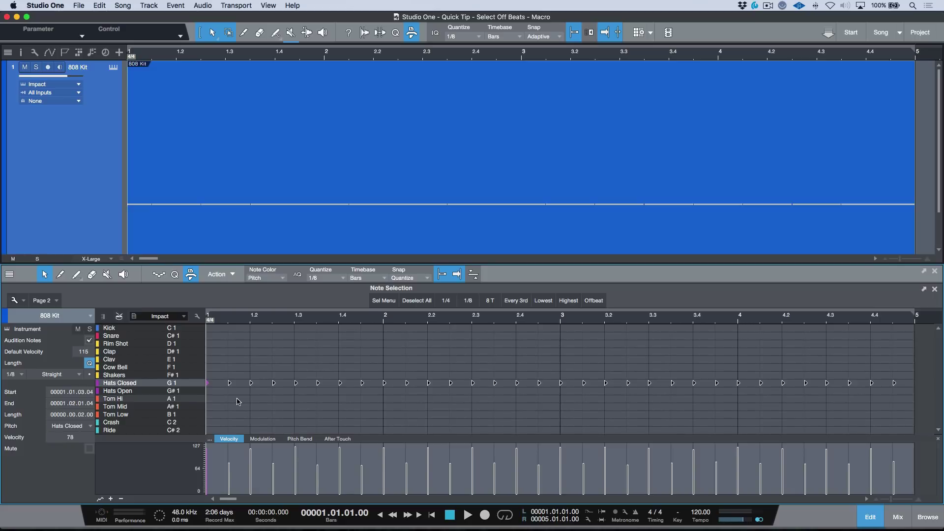
Step: Audition, then undo and redo so the hats return to strict timing with offbeats at 78
{"action": "key", "text": "space"}
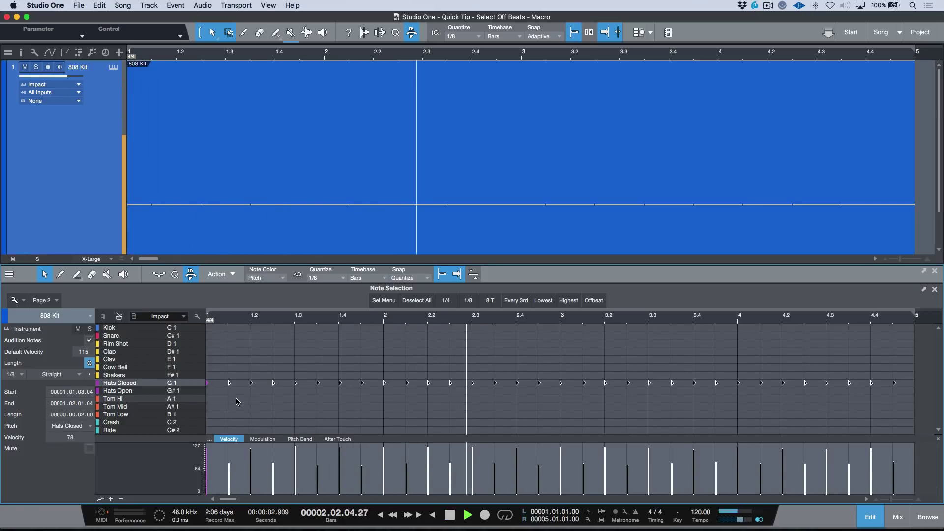
{"action": "key", "text": "space"}
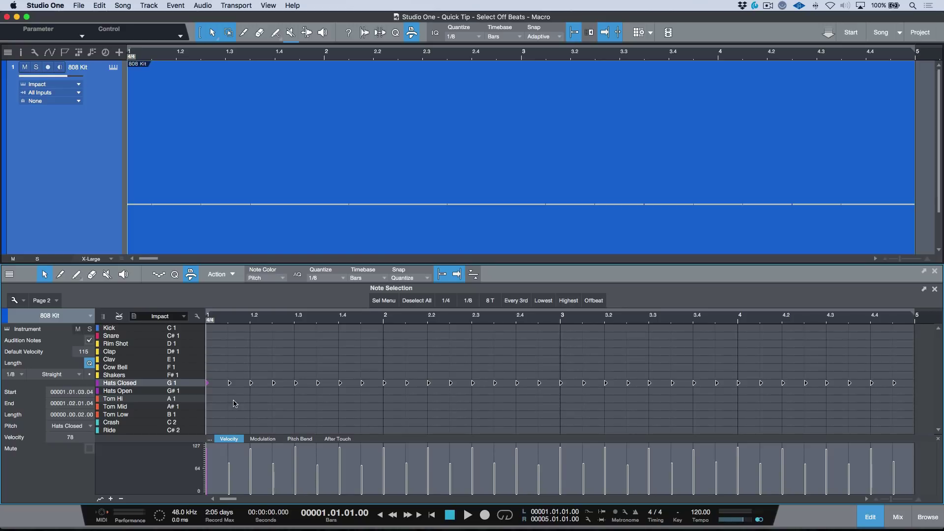
{"action": "key", "text": "super+z"}
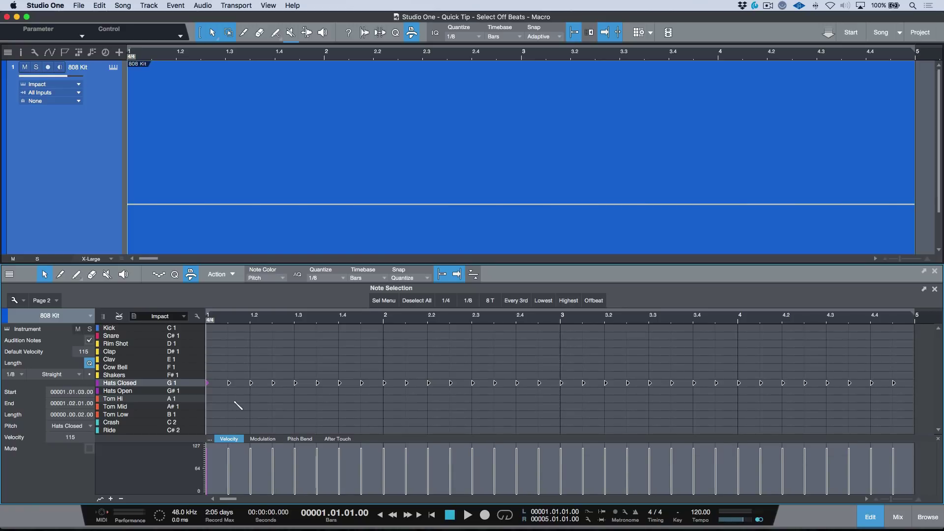
{"action": "key", "text": "super+shift+z"}
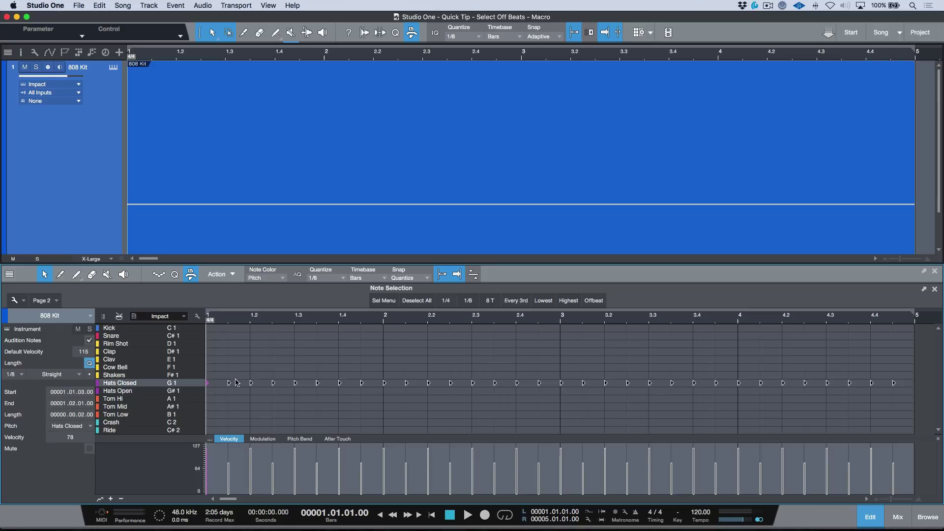
Step: Replace the hats with sixteenth-note closed hi-hats through bar 4 on a 1/16 grid
{"action": "left_click", "coordinate": [196, 384]}
{"action": "key", "text": "Delete"}
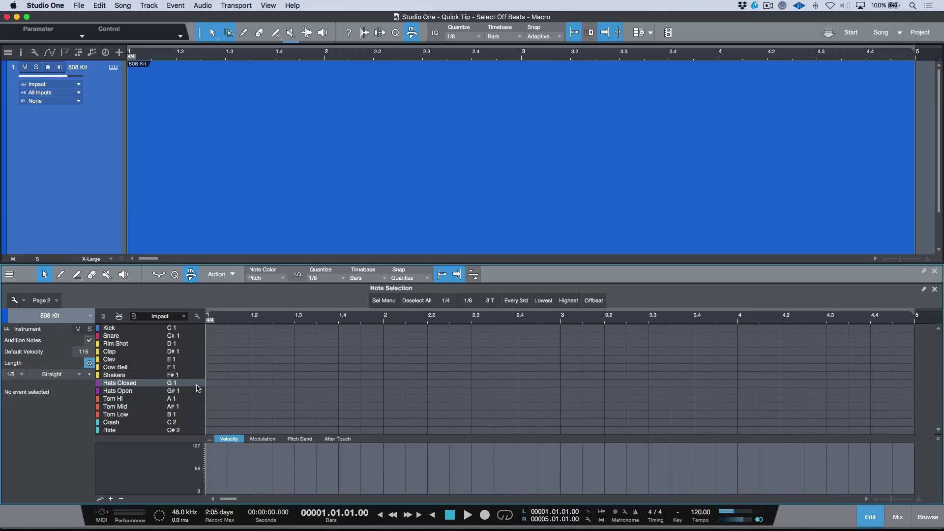
{"action": "left_click", "coordinate": [340, 278]}
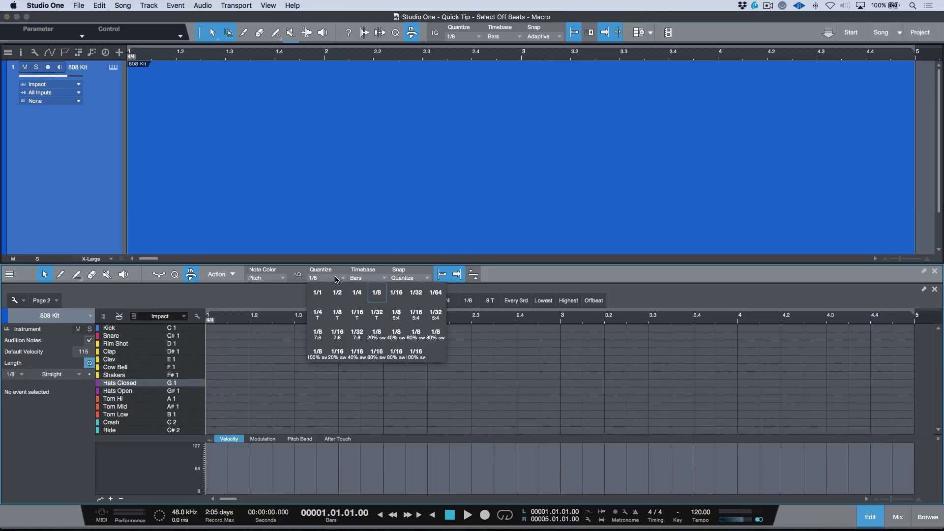
{"action": "left_click", "coordinate": [396, 292]}
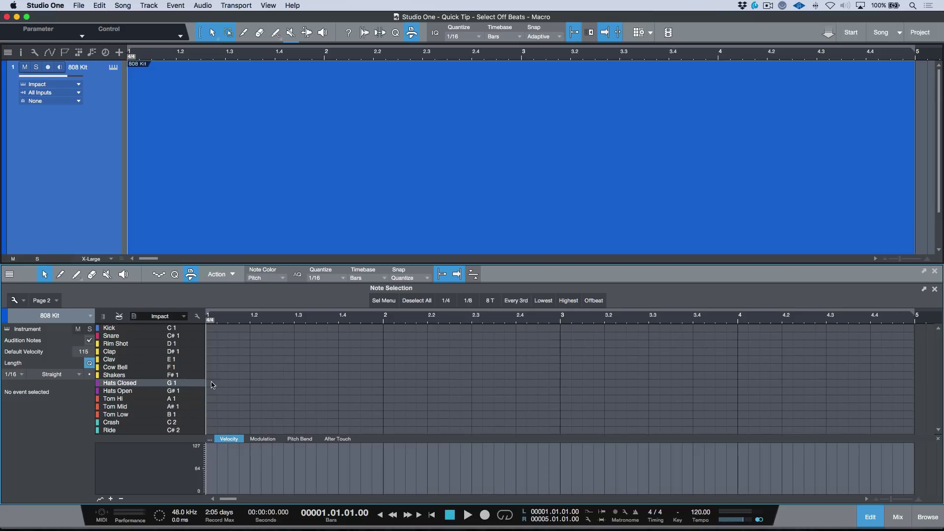
{"action": "left_click_drag", "start_coordinate": [211, 387], "coordinate": [727, 387]}
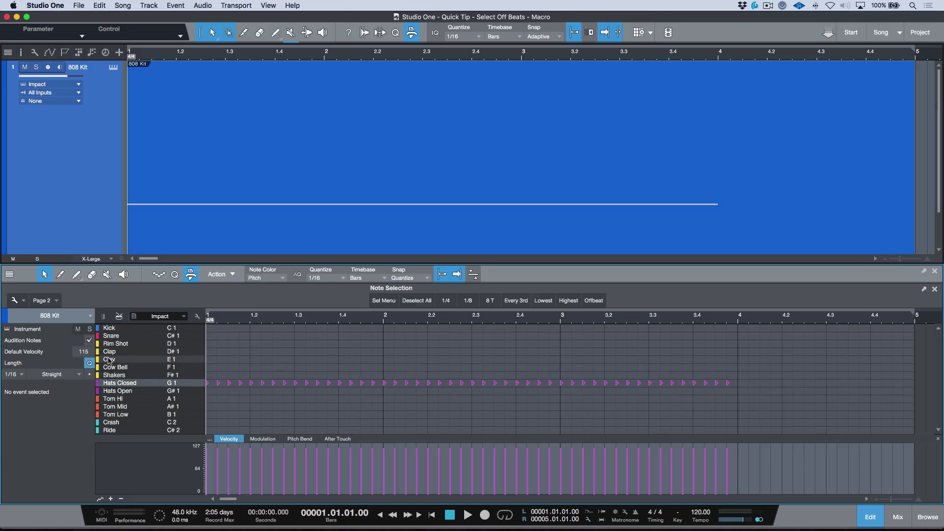
Step: Audition the Offbeat-selected hats at velocity 85, then undo back to 115
{"action": "left_click", "coordinate": [594, 301]}
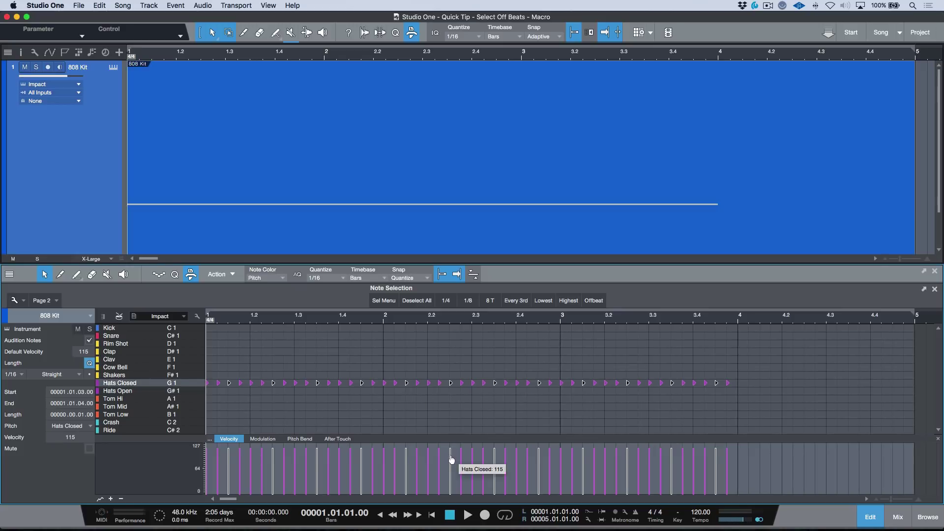
{"action": "left_click_drag", "start_coordinate": [451, 459], "coordinate": [452, 466]}
{"action": "key", "text": "space"}
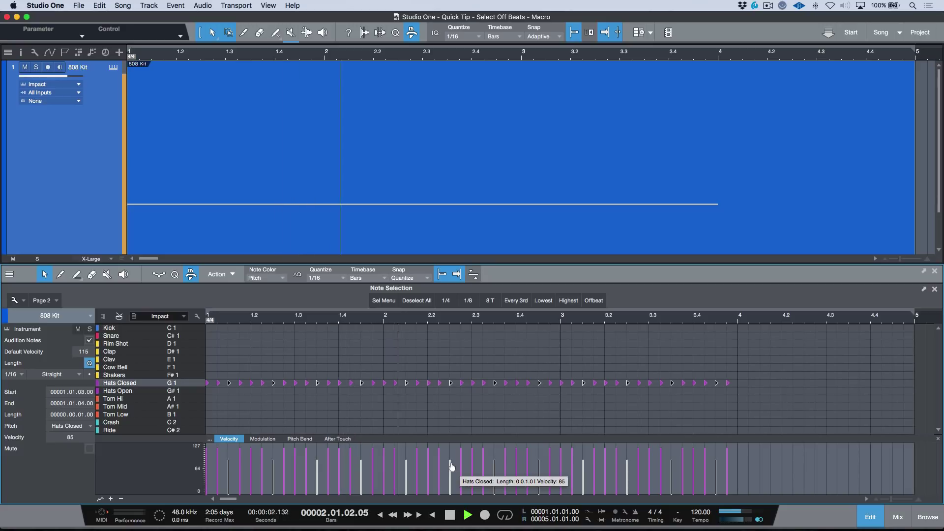
{"action": "key", "text": "space"}
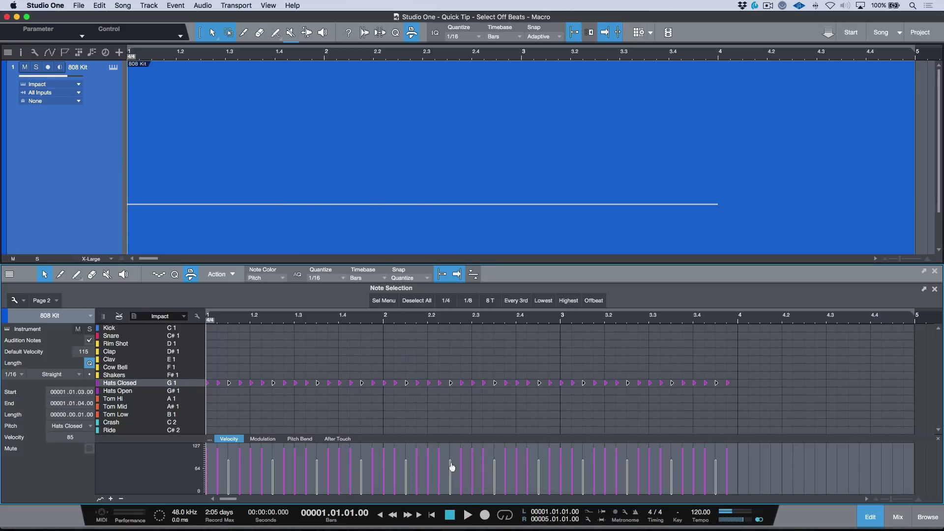
{"action": "key", "text": "super+z"}
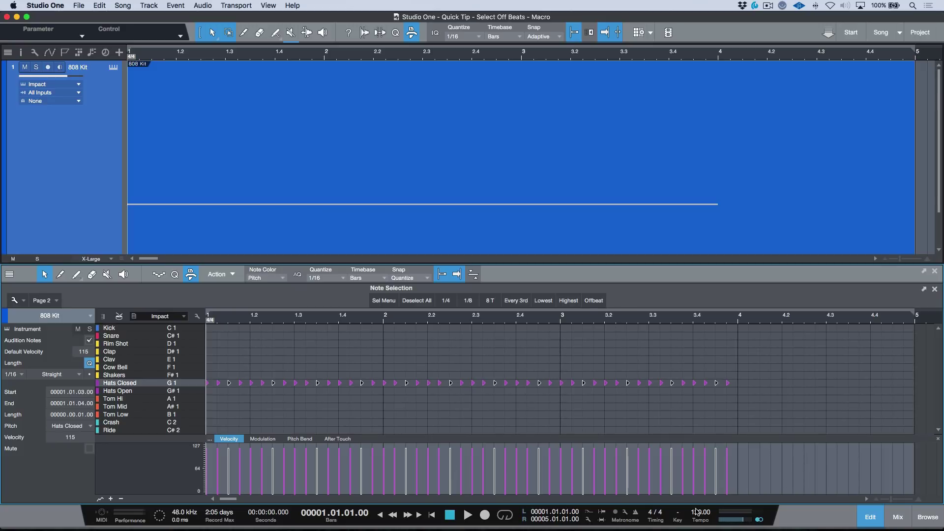
Step: In Metronome Setup, drag the Offbeat click slider fully down and close the dialog
{"action": "key", "text": "shift+c"}
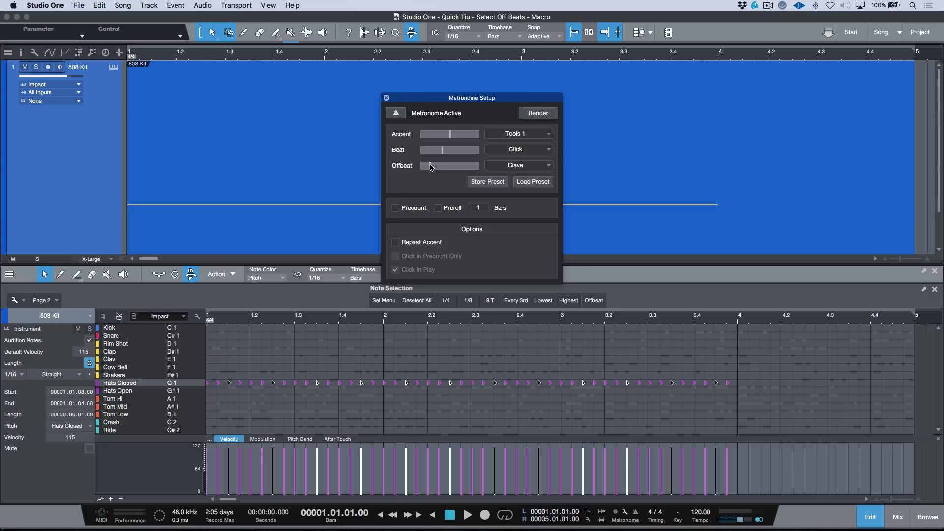
{"action": "left_click_drag", "start_coordinate": [430, 167], "coordinate": [421, 167]}
{"action": "left_click", "coordinate": [386, 98]}
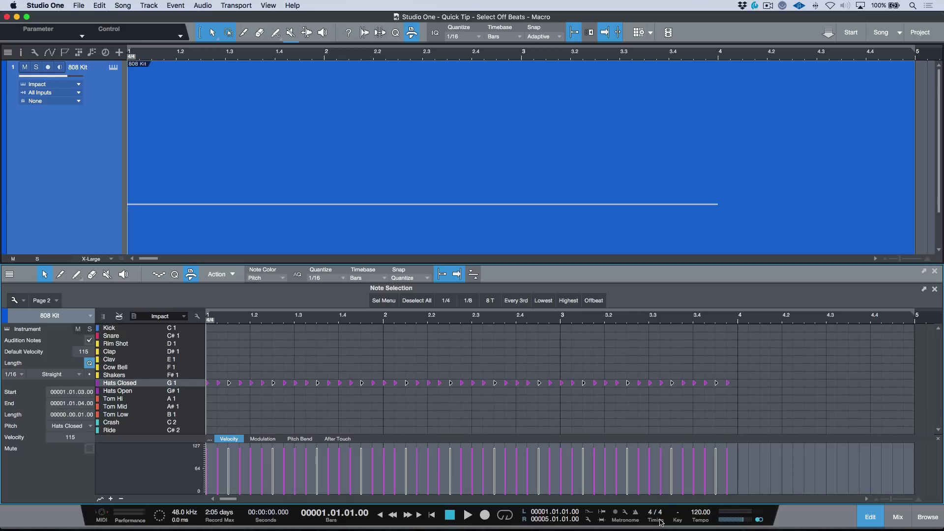
Step: Replace the hats with eighth-note closed hi-hats across bars 1–5 on a 1/8 grid
{"action": "left_click", "coordinate": [191, 384]}
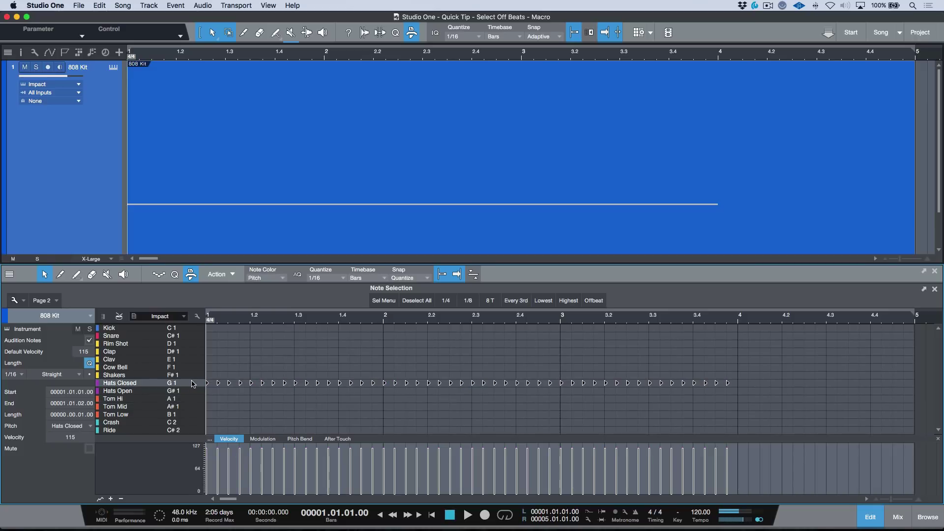
{"action": "key", "text": "Delete"}
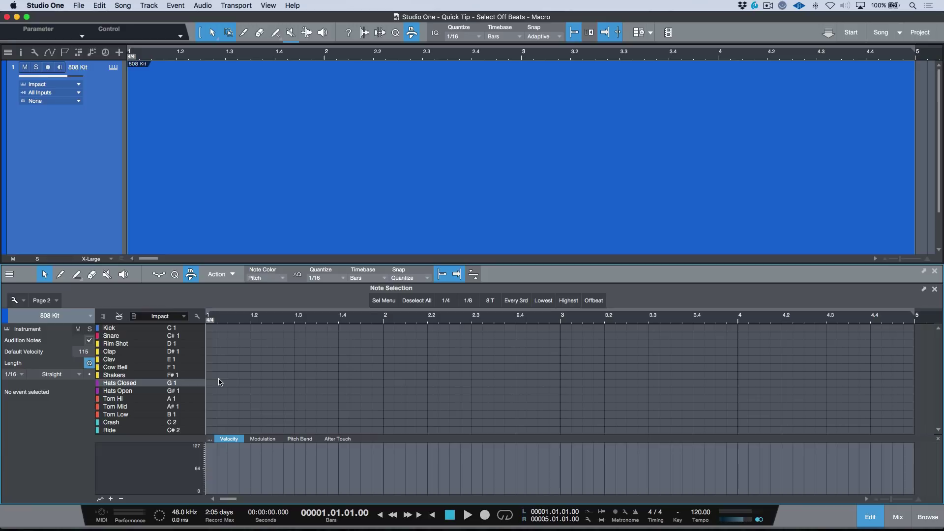
{"action": "left_click", "coordinate": [336, 278]}
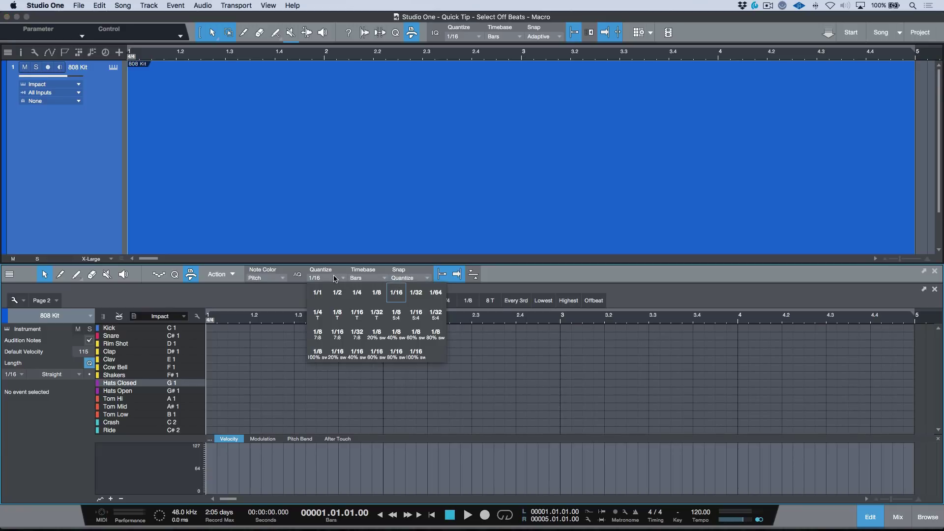
{"action": "left_click", "coordinate": [375, 296]}
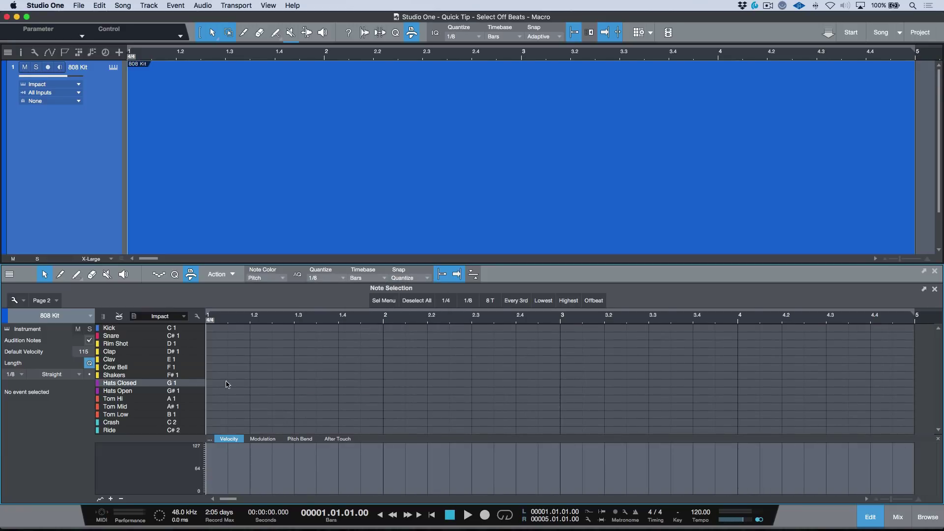
{"action": "left_click_drag", "start_coordinate": [217, 387], "coordinate": [884, 393]}
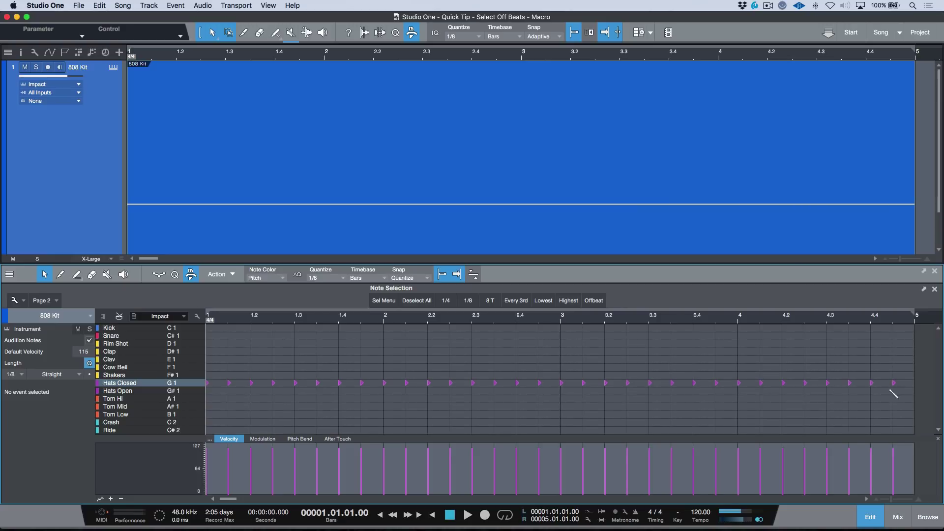
Step: Lower the offbeat hats to velocity 74 and trim the part to end at bar 3
{"action": "left_click", "coordinate": [594, 300]}
{"action": "left_click_drag", "start_coordinate": [227, 451], "coordinate": [228, 466]}
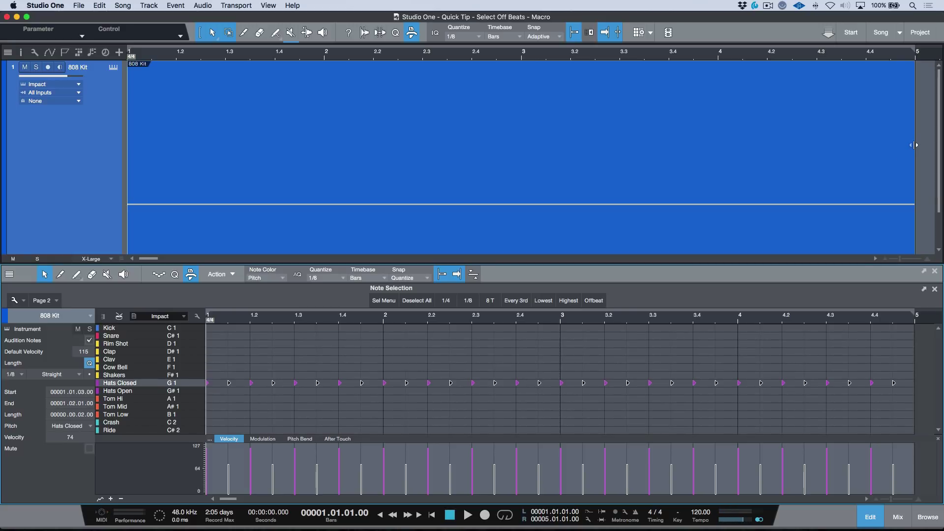
{"action": "left_click_drag", "start_coordinate": [910, 145], "coordinate": [521, 157]}
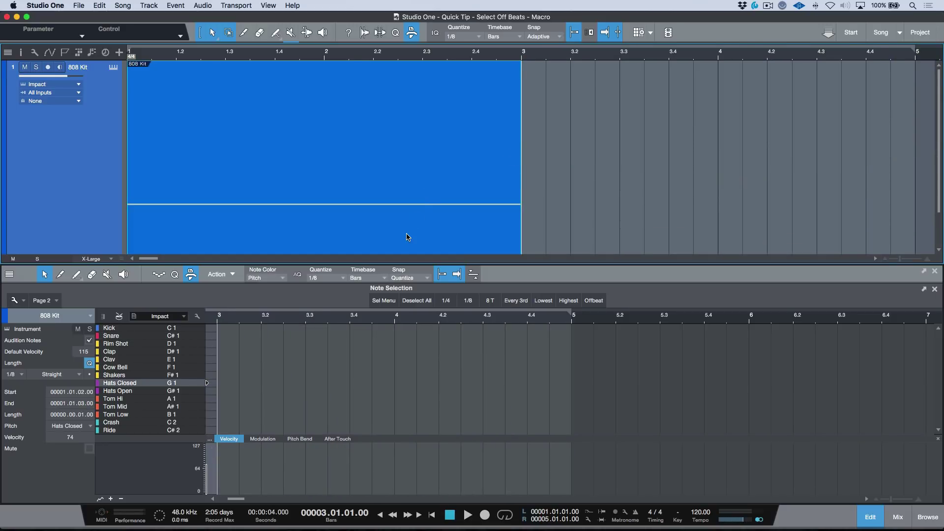
Step: Duplicate the 808 Kit part into bars 3–5, glue both into one part, and play it
{"action": "key", "text": "Home"}
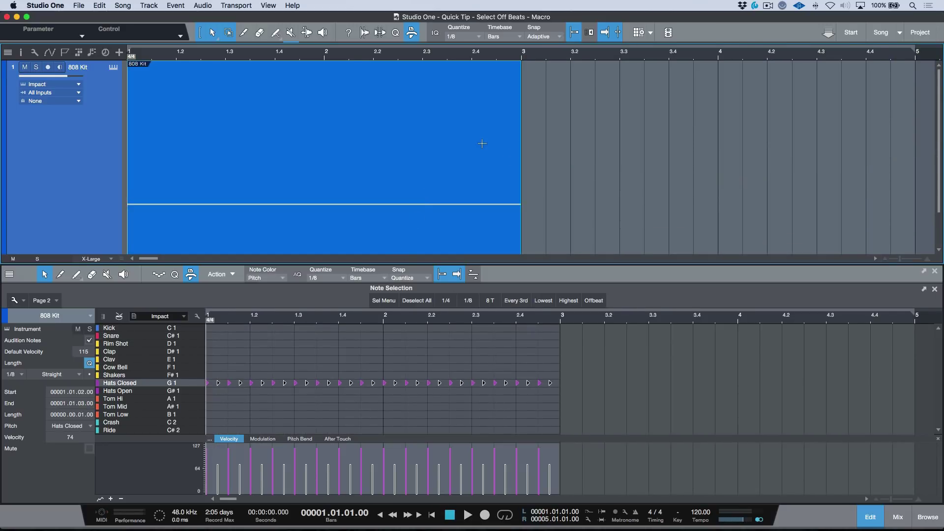
{"action": "key", "text": "space"}
{"action": "key", "text": "space"}
{"action": "key", "text": "d"}
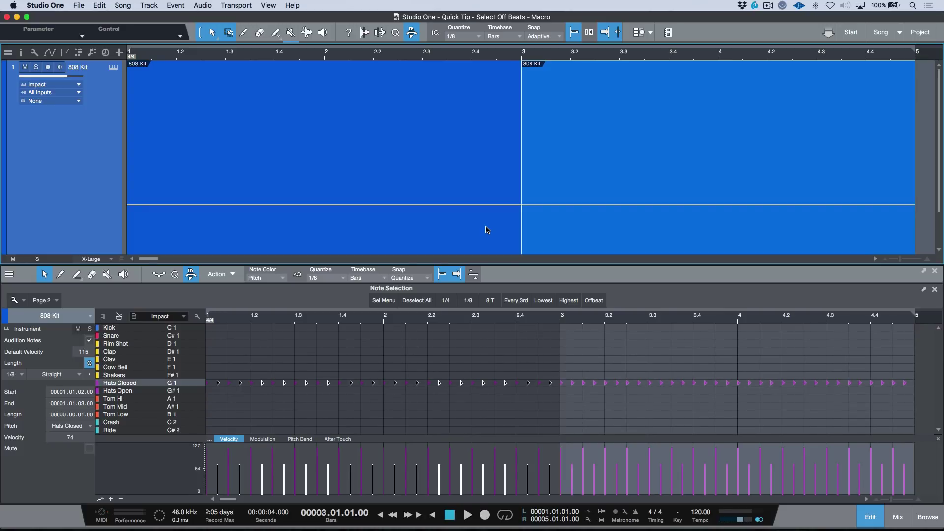
{"action": "key", "text": "Left"}
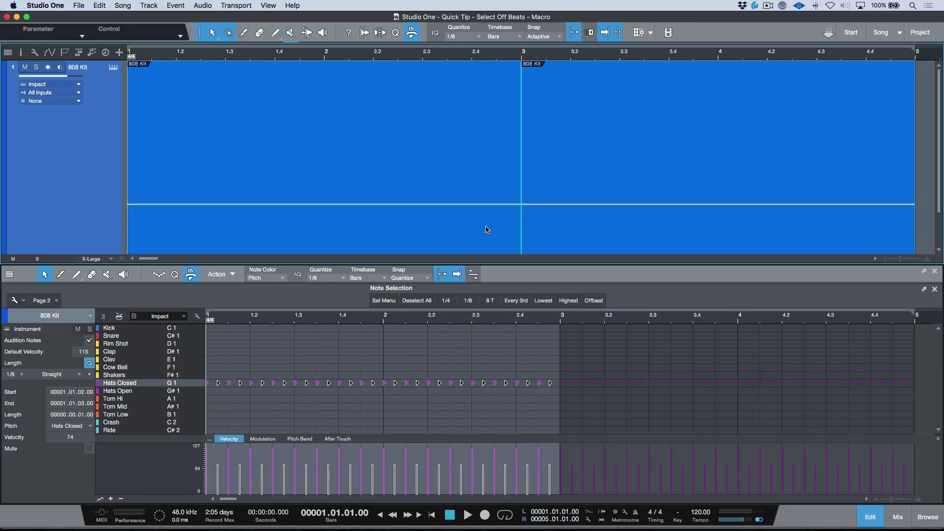
{"action": "key", "text": "g"}
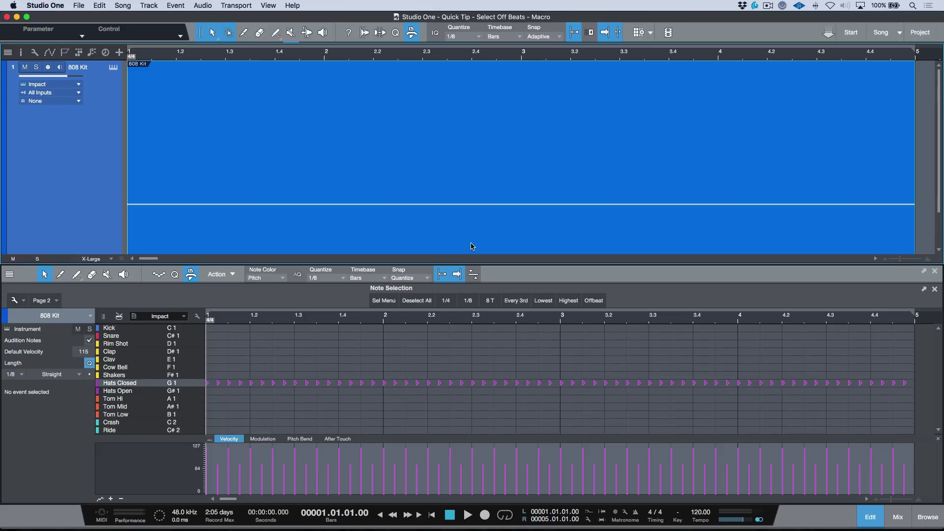
{"action": "key", "text": "space"}
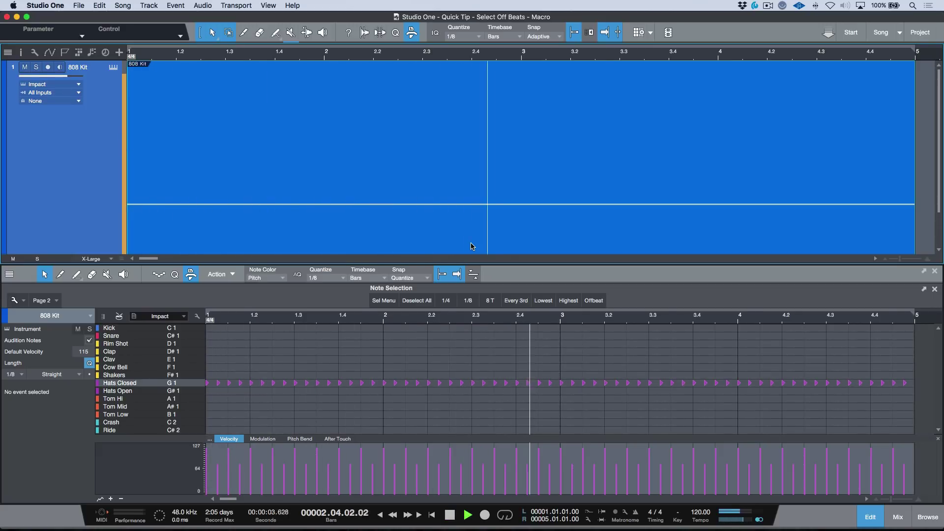
{"action": "key", "text": "space"}
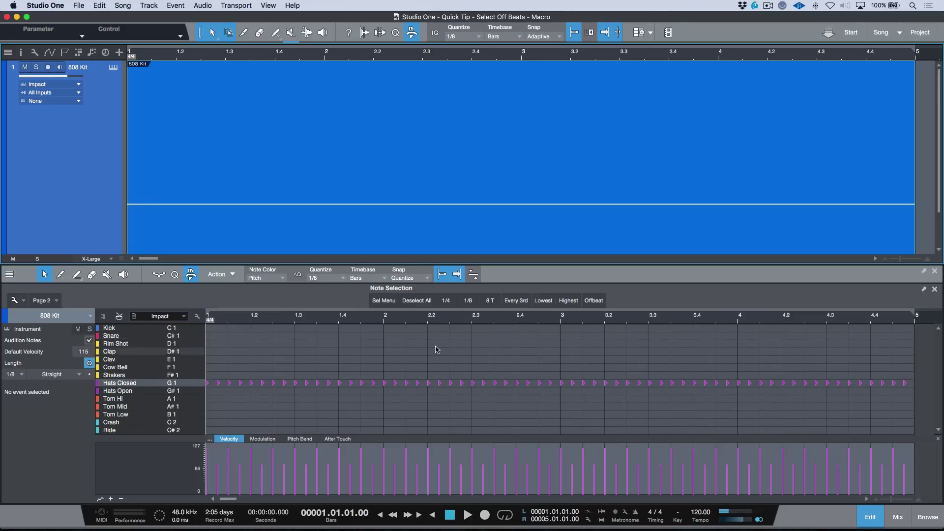
Step: Remove the extra hats, mute the 808 Kit track, and paint eighth-note Kick and Rim Shot through bar 3.3
{"action": "key", "text": "ctrl+alt+o"}
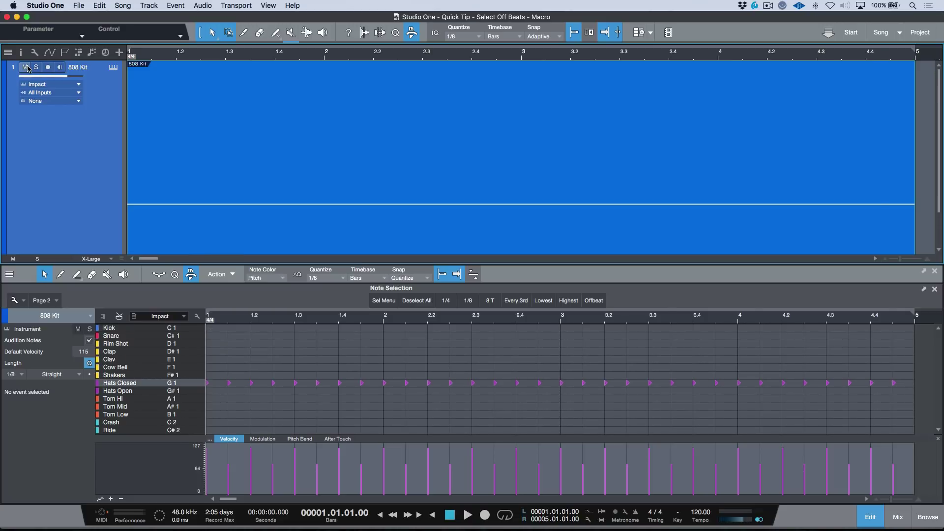
{"action": "key", "text": "shift+m"}
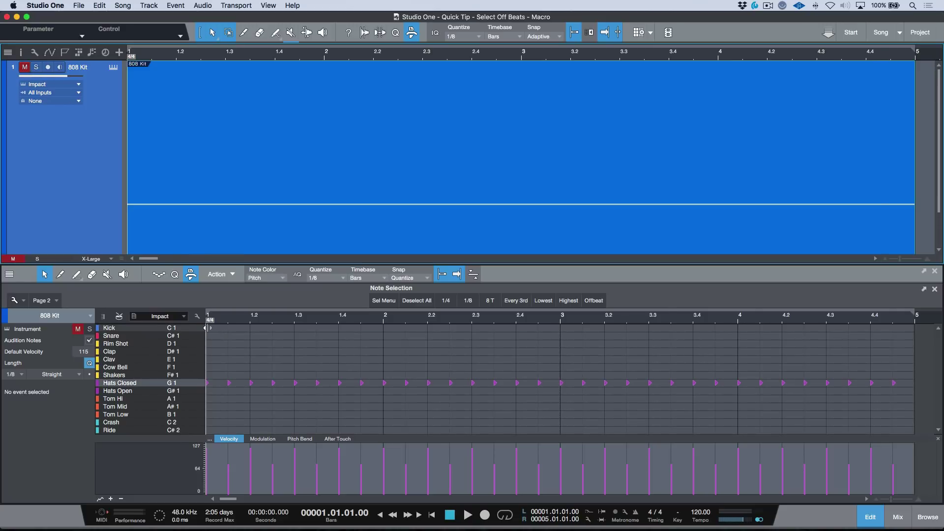
{"action": "left_click_drag", "start_coordinate": [211, 328], "coordinate": [653, 334]}
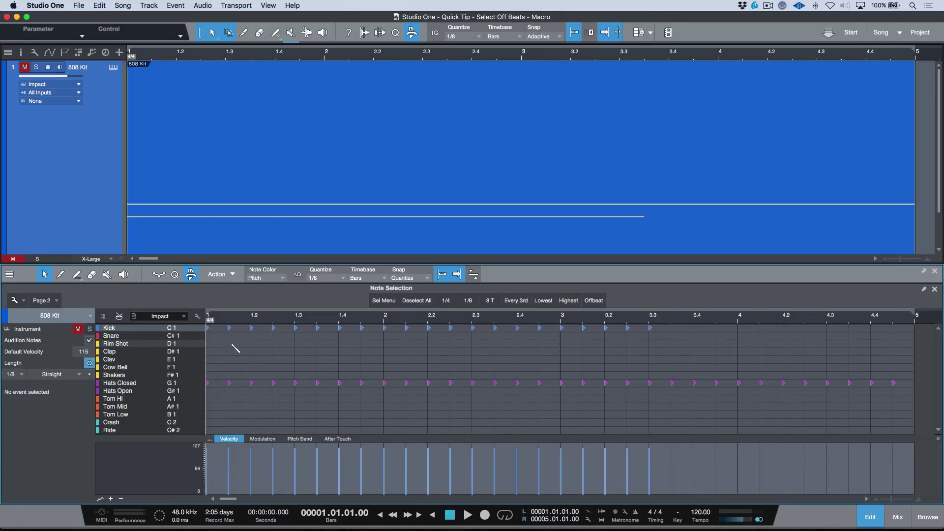
{"action": "left_click_drag", "start_coordinate": [232, 344], "coordinate": [655, 362]}
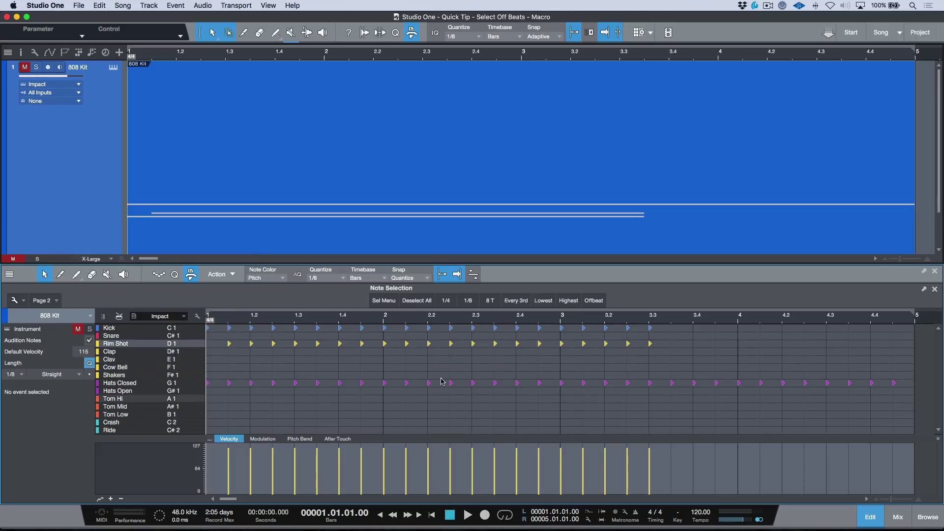
Step: Lower every drum's offbeats to velocity 48, inspect Kick and Rim Shot velocities, then deselect all
{"action": "left_click", "coordinate": [594, 300]}
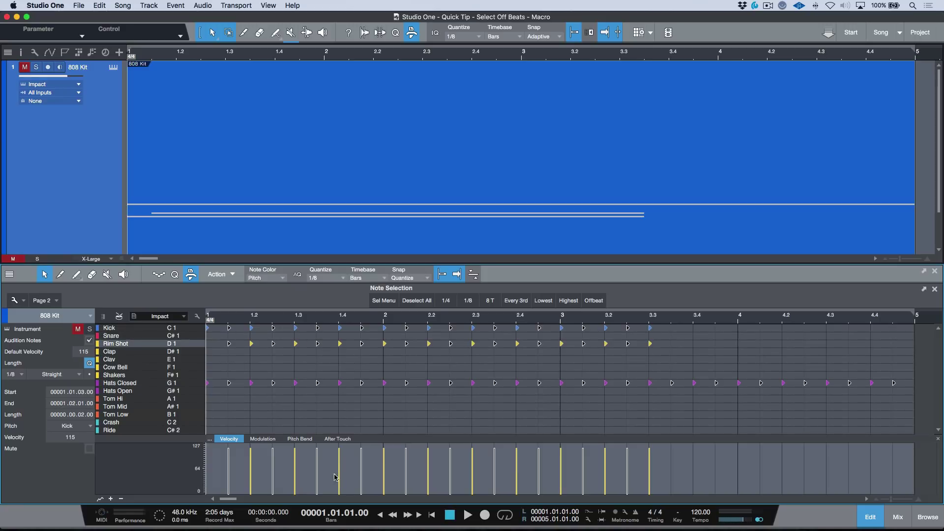
{"action": "left_click_drag", "start_coordinate": [320, 456], "coordinate": [320, 484]}
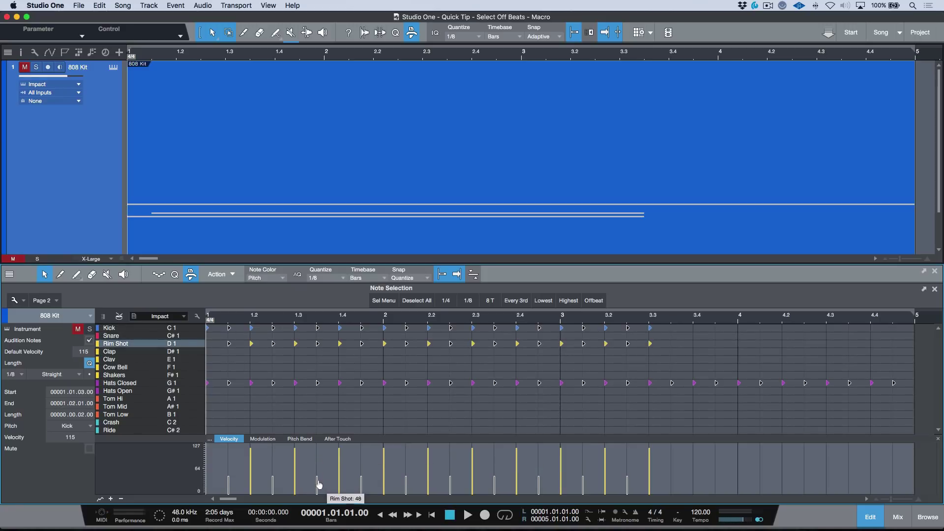
{"action": "left_click", "coordinate": [154, 330]}
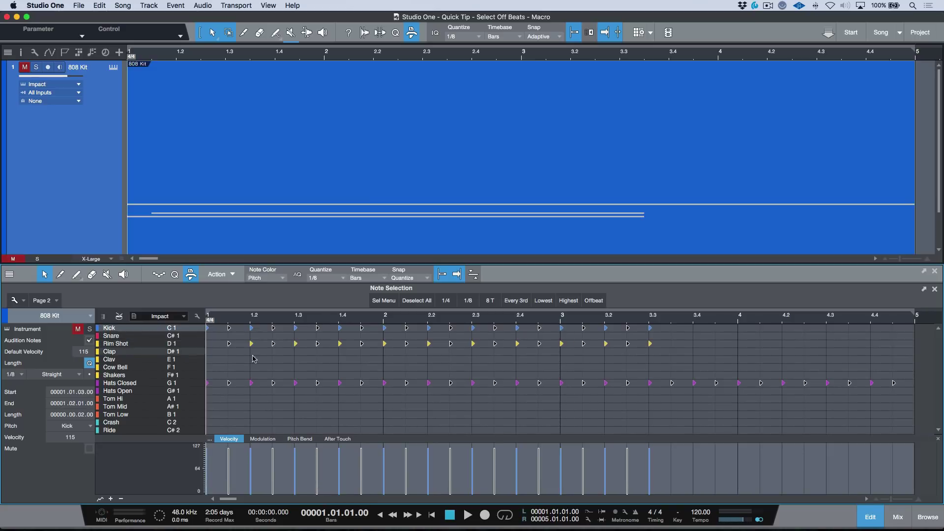
{"action": "left_click", "coordinate": [146, 344]}
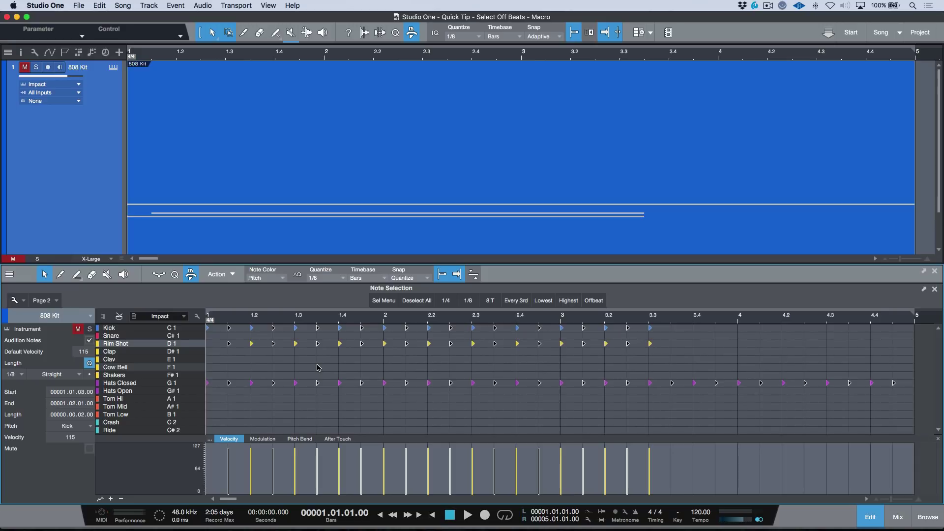
{"action": "left_click", "coordinate": [303, 368]}
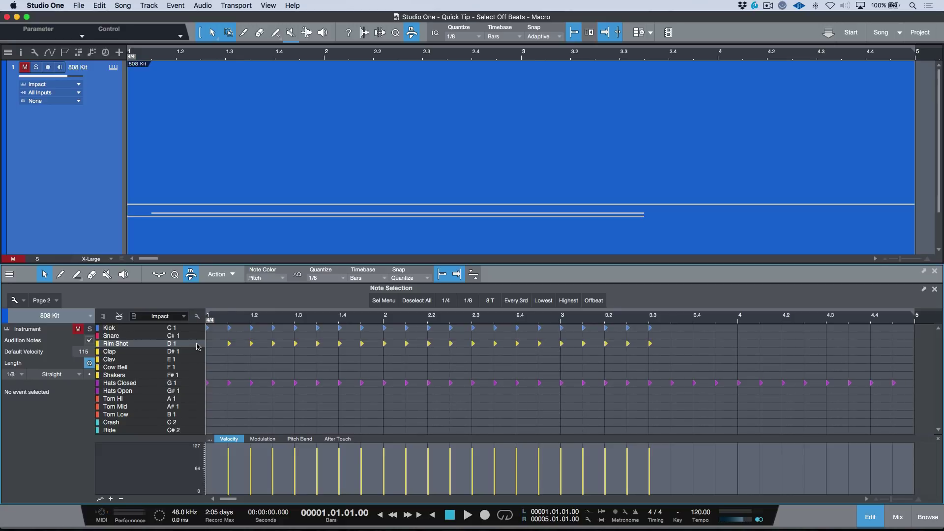
Step: Pick out the offbeat Hats Closed notes and raise their velocity from 74 to about 83
{"action": "left_click", "coordinate": [192, 382]}
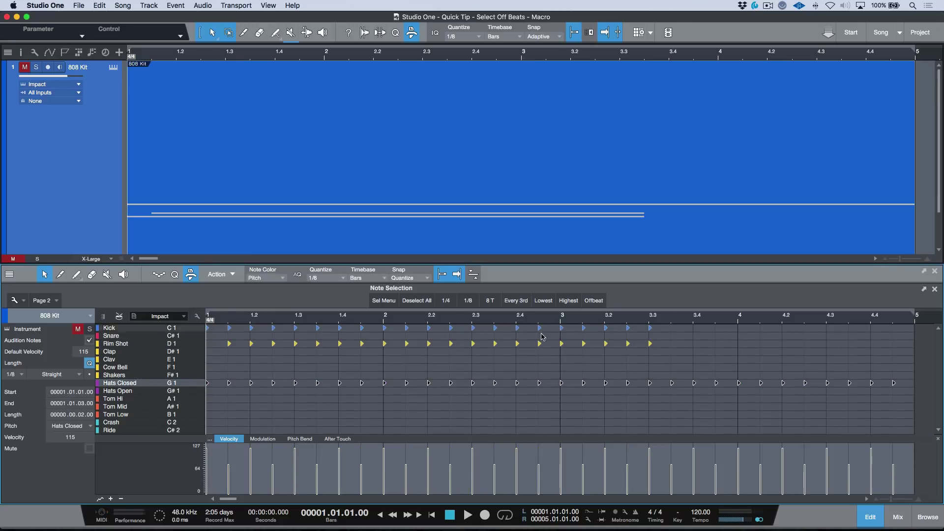
{"action": "left_click", "coordinate": [597, 302]}
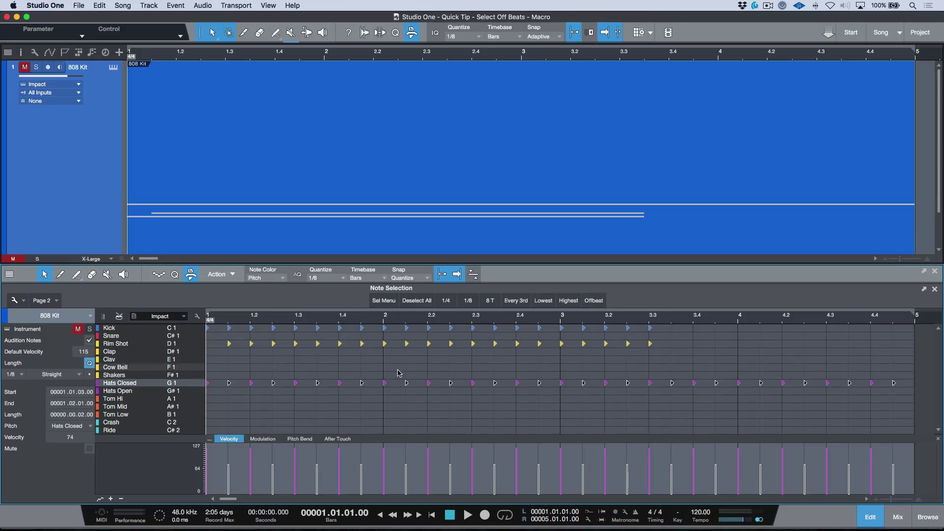
{"action": "left_click_drag", "start_coordinate": [273, 471], "coordinate": [276, 462]}
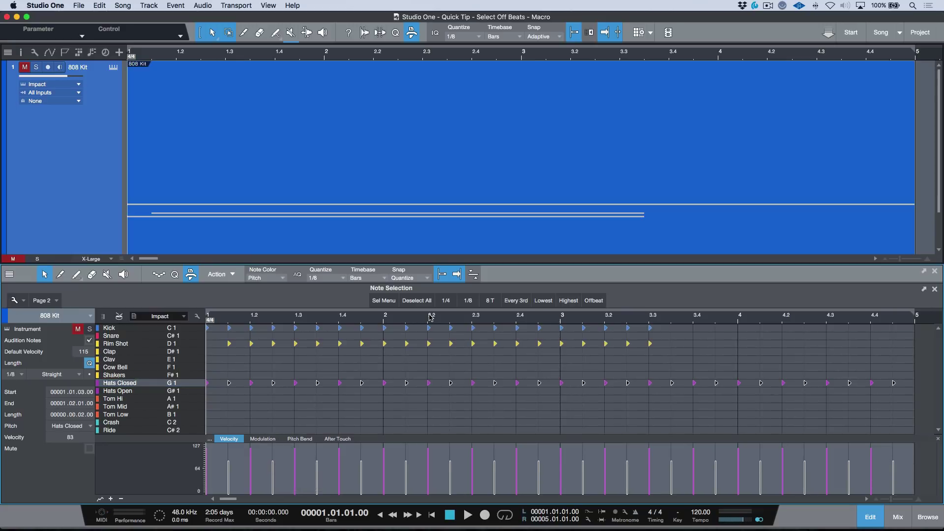
Step: Use the quarter-note selection macro to leave only the on-beat Hats Closed notes selected
{"action": "left_click", "coordinate": [418, 374]}
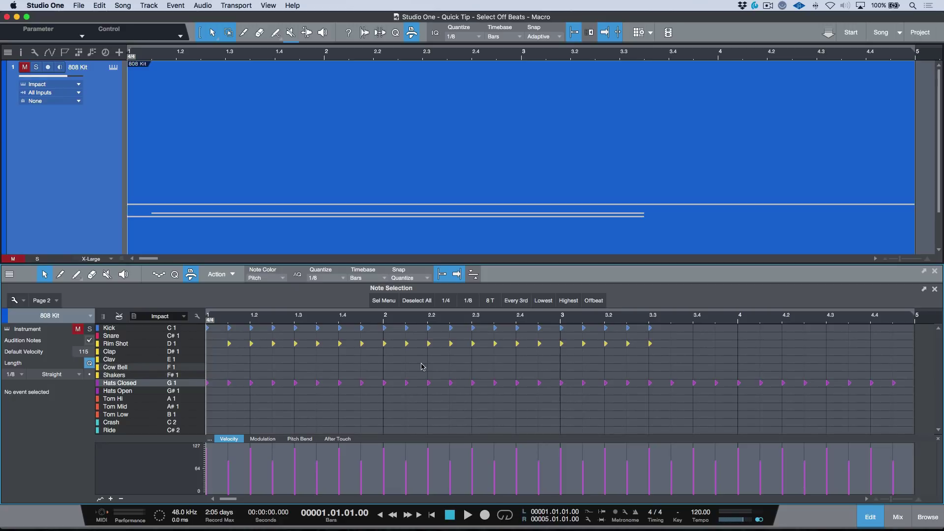
{"action": "left_click", "coordinate": [445, 300]}
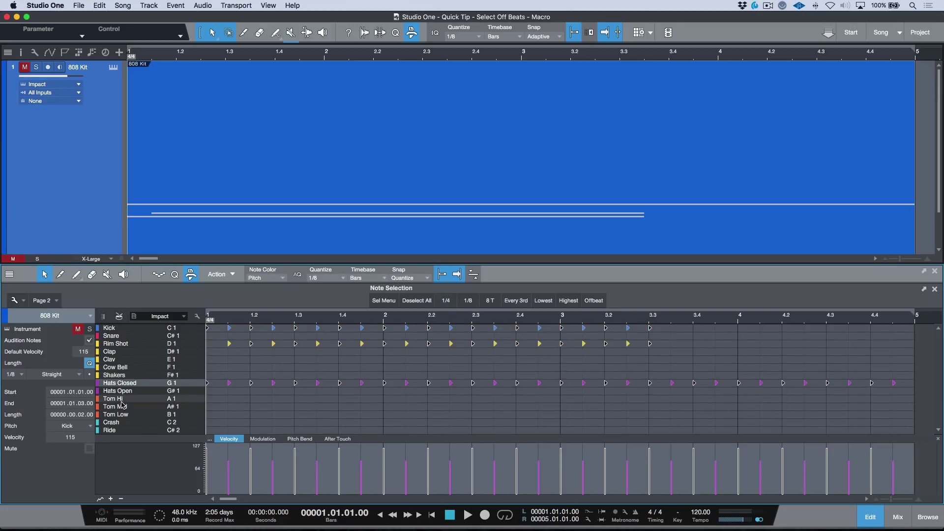
{"action": "left_click", "coordinate": [245, 368]}
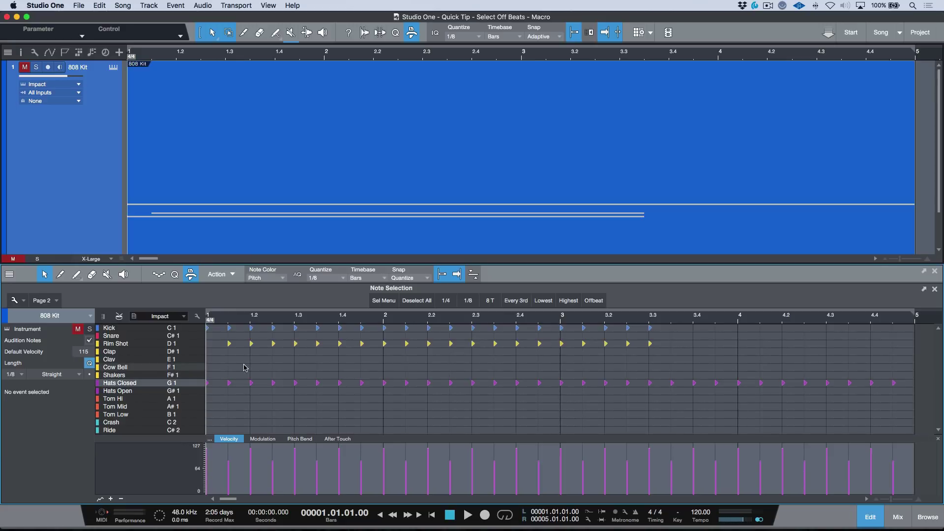
{"action": "left_click", "coordinate": [193, 385]}
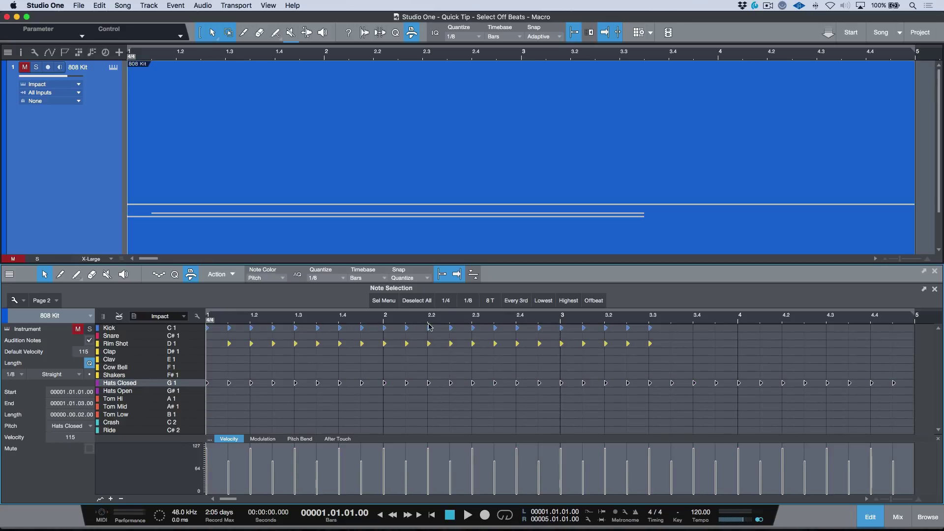
{"action": "left_click", "coordinate": [445, 300]}
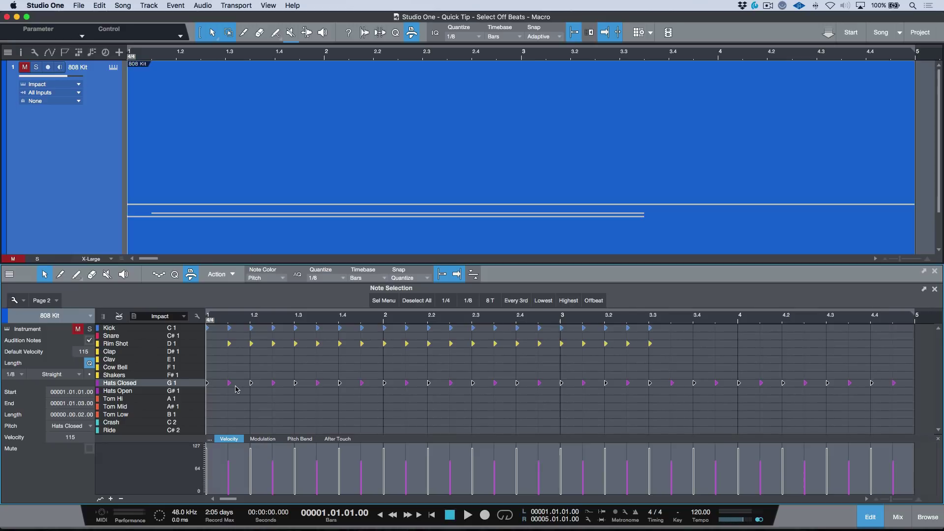
{"action": "mouse_move", "coordinate": [252, 456]}
{"action": "left_click", "coordinate": [384, 301]}
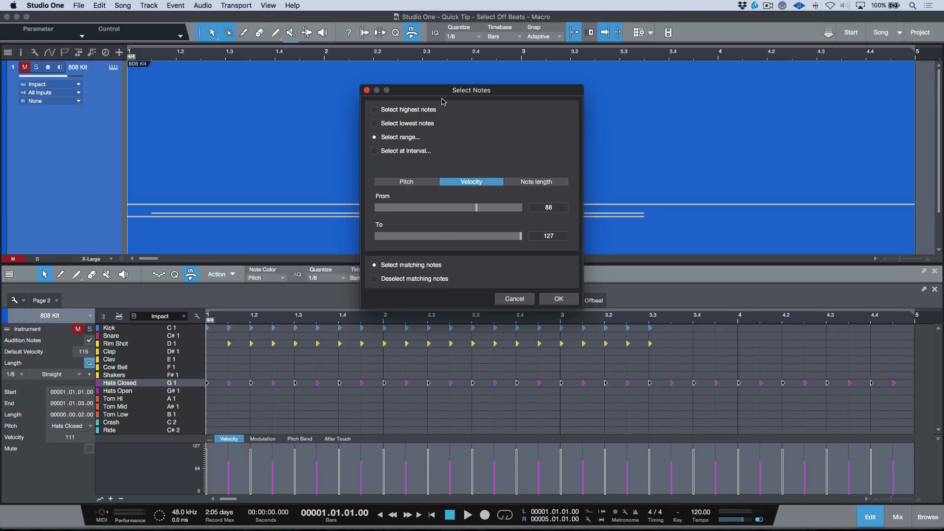
{"action": "left_click", "coordinate": [366, 91]}
{"action": "left_click", "coordinate": [220, 277]}
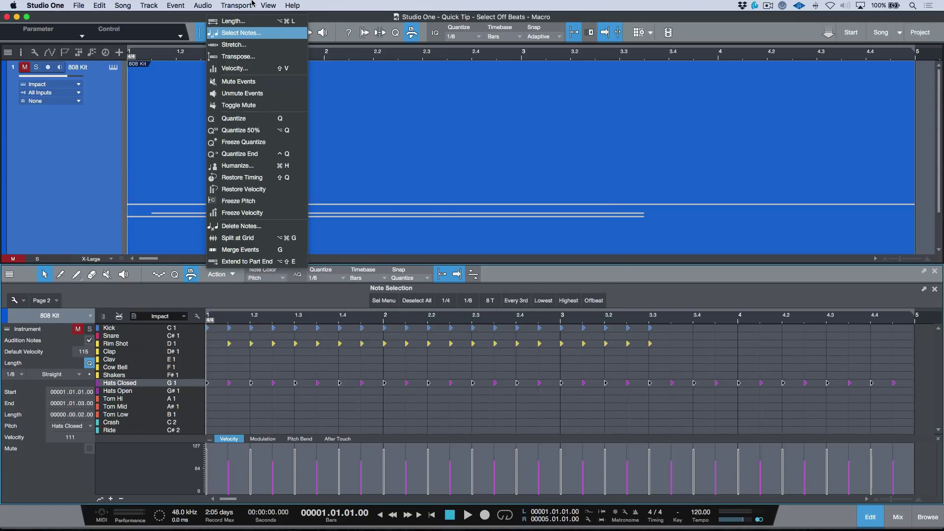
{"action": "left_click", "coordinate": [255, 39]}
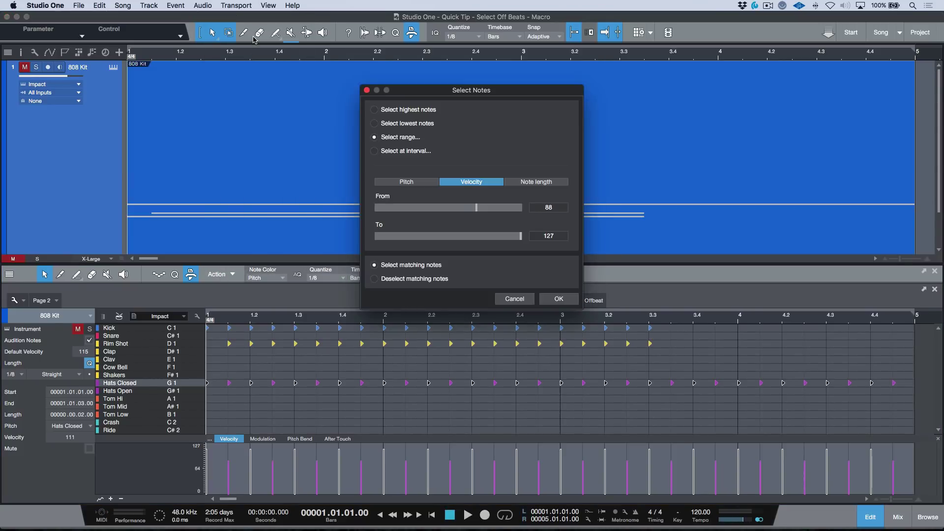
{"action": "left_click", "coordinate": [375, 110]}
{"action": "left_click", "coordinate": [375, 123]}
{"action": "left_click", "coordinate": [376, 138]}
{"action": "left_click", "coordinate": [374, 151]}
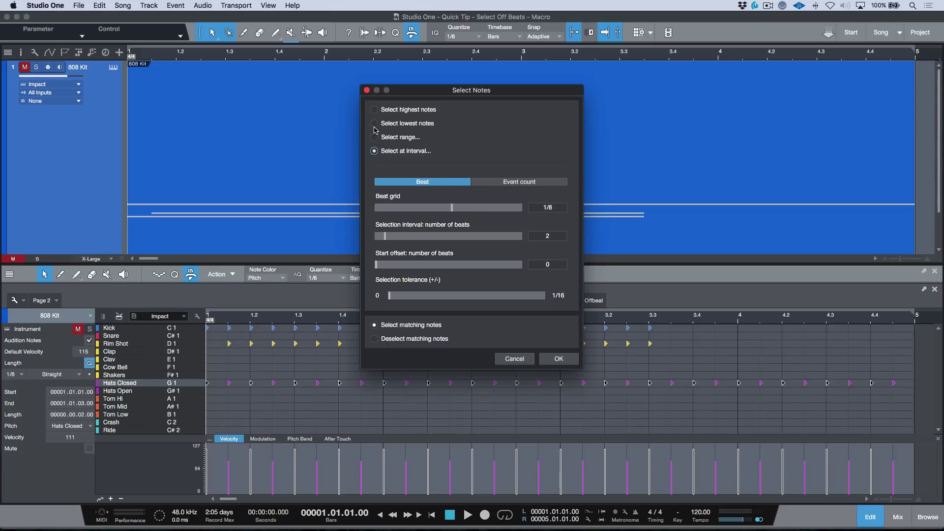
{"action": "left_click", "coordinate": [374, 124]}
{"action": "left_click", "coordinate": [374, 137]}
{"action": "left_click", "coordinate": [375, 110]}
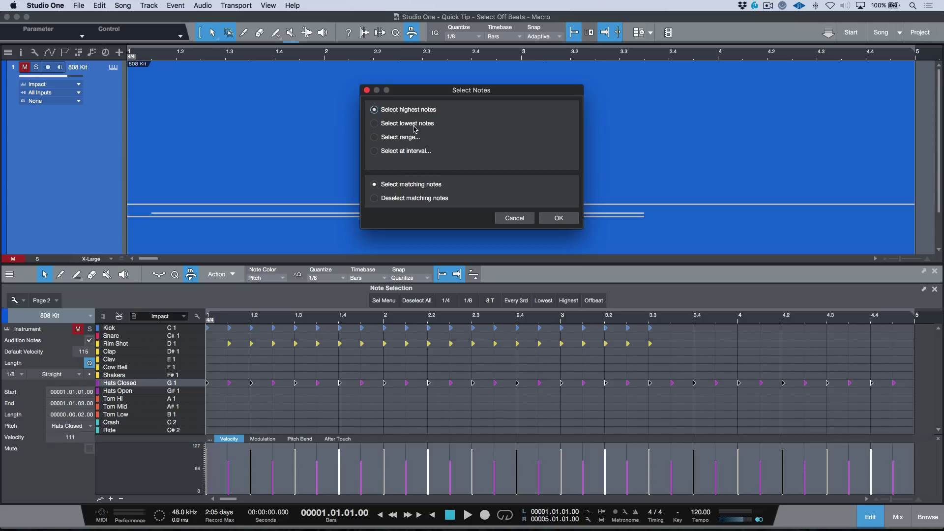
{"action": "left_click", "coordinate": [513, 218]}
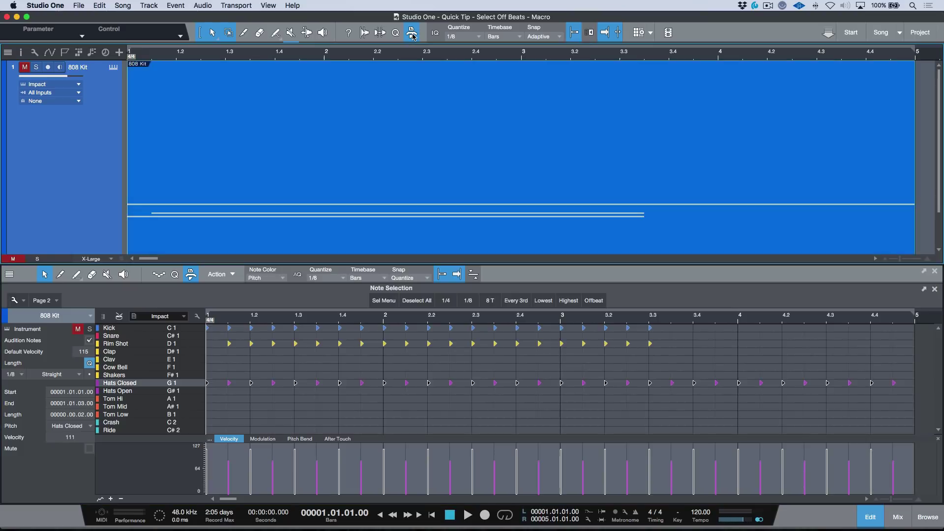
Step: Move the Note Selection macro bar above the arrange view and show the Macro Organizer
{"action": "left_click", "coordinate": [411, 33]}
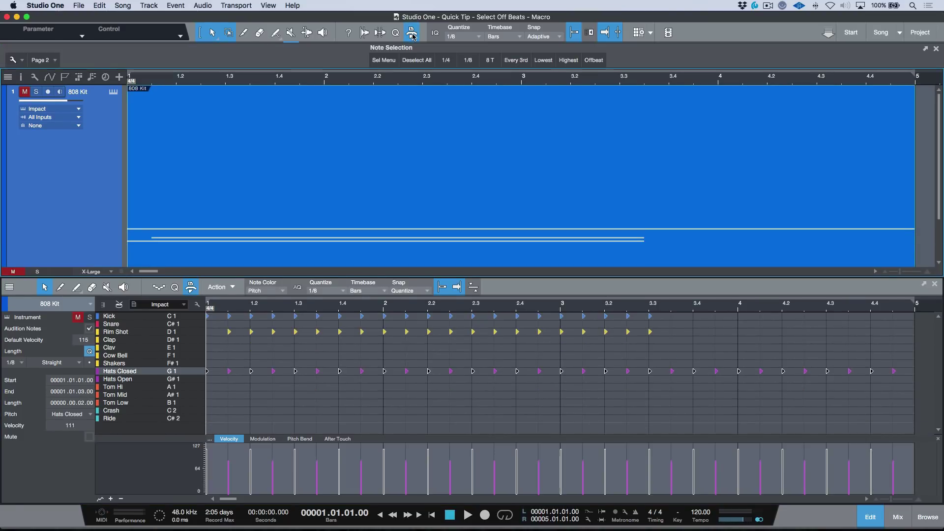
{"action": "left_click", "coordinate": [14, 62]}
{"action": "left_click", "coordinate": [32, 87]}
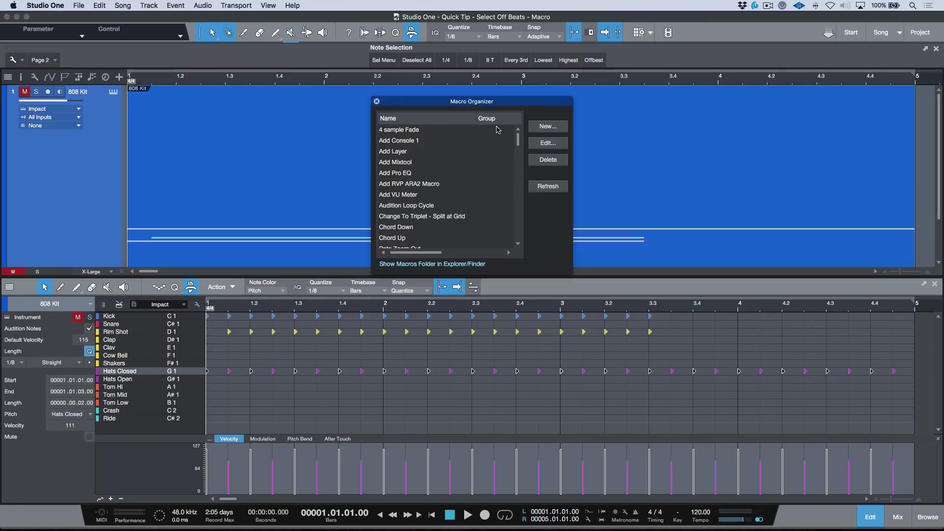
Step: Draft a new macro with a Select Notes by range command, then cancel it
{"action": "left_click", "coordinate": [548, 126]}
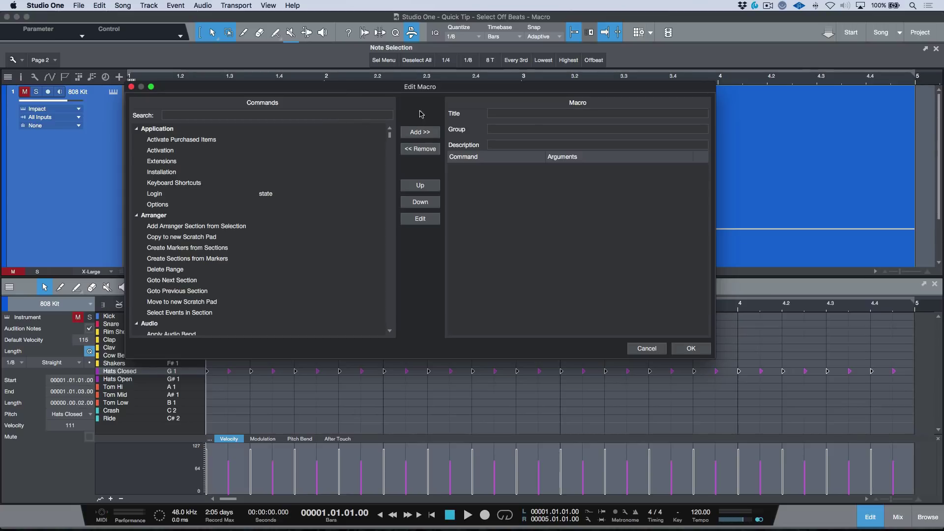
{"action": "left_click", "coordinate": [329, 113]}
{"action": "type", "text": "s"}
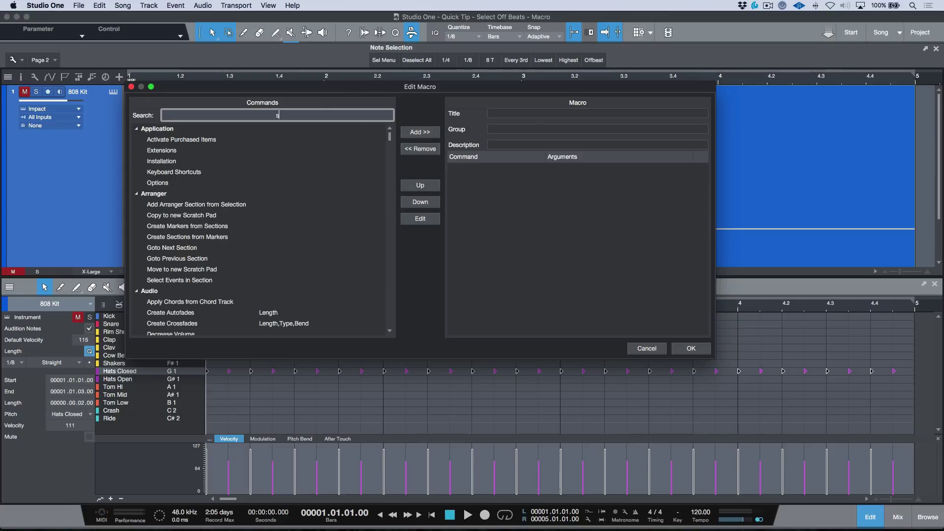
{"action": "type", "text": "elect no"}
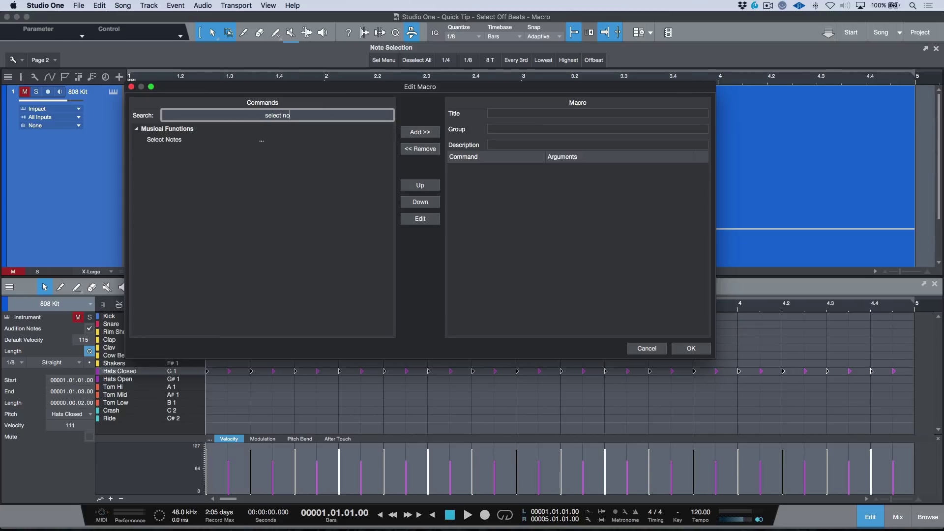
{"action": "left_click", "coordinate": [193, 140]}
{"action": "left_click", "coordinate": [422, 132]}
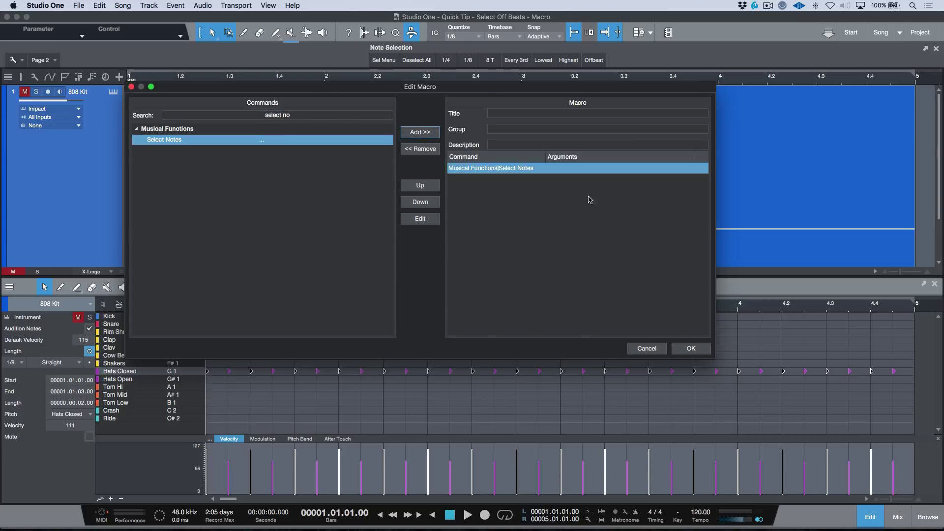
{"action": "double_click", "coordinate": [631, 170]}
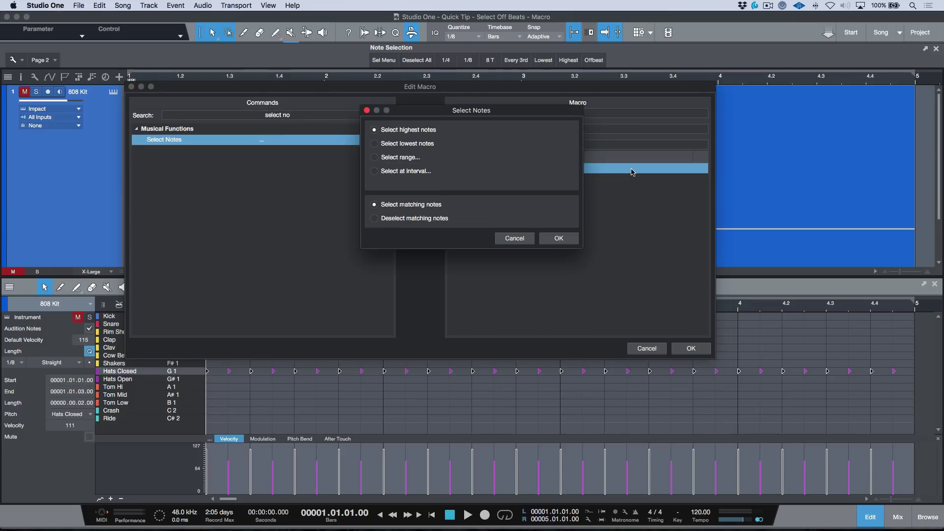
{"action": "left_click", "coordinate": [374, 158]}
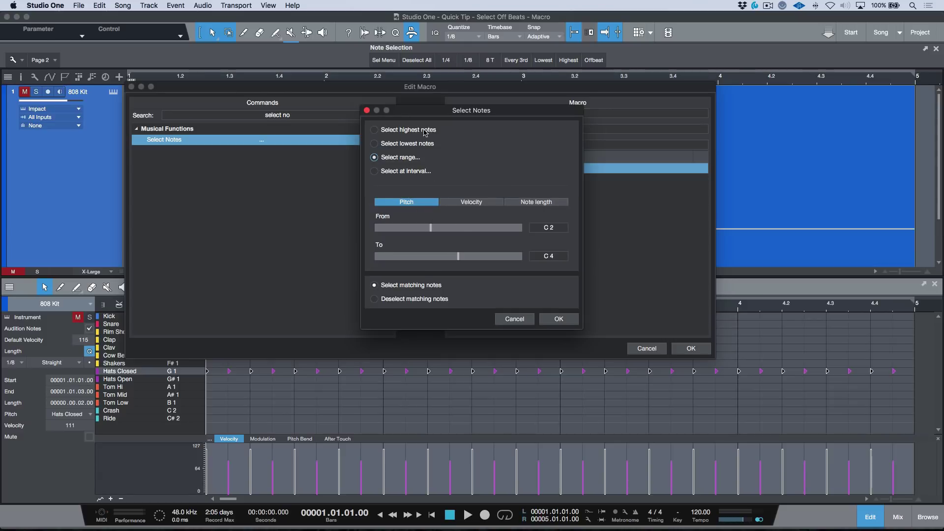
{"action": "left_click", "coordinate": [366, 110]}
{"action": "left_click", "coordinate": [647, 348]}
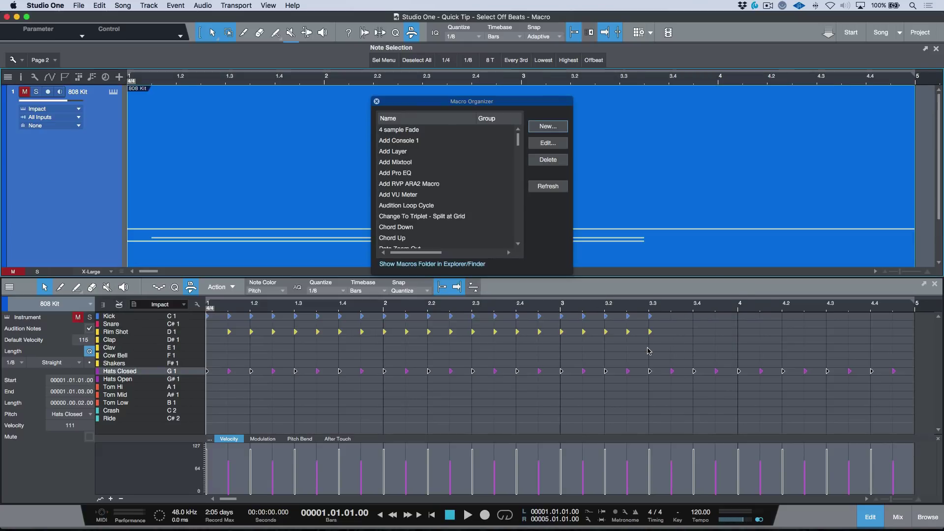
Step: With the Offbeat macro, raise the off-beat Hats Closed notes to velocity 87, then deselect them
{"action": "left_click", "coordinate": [377, 101]}
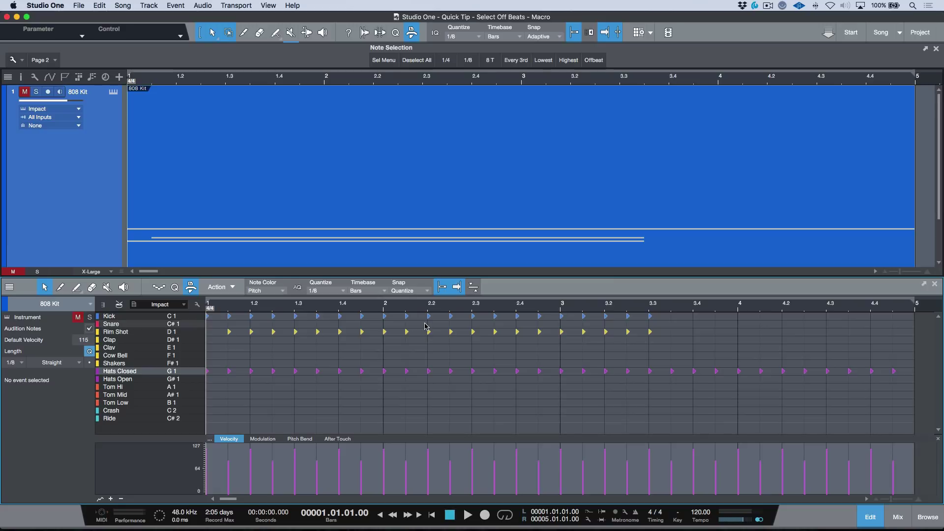
{"action": "left_click", "coordinate": [195, 374]}
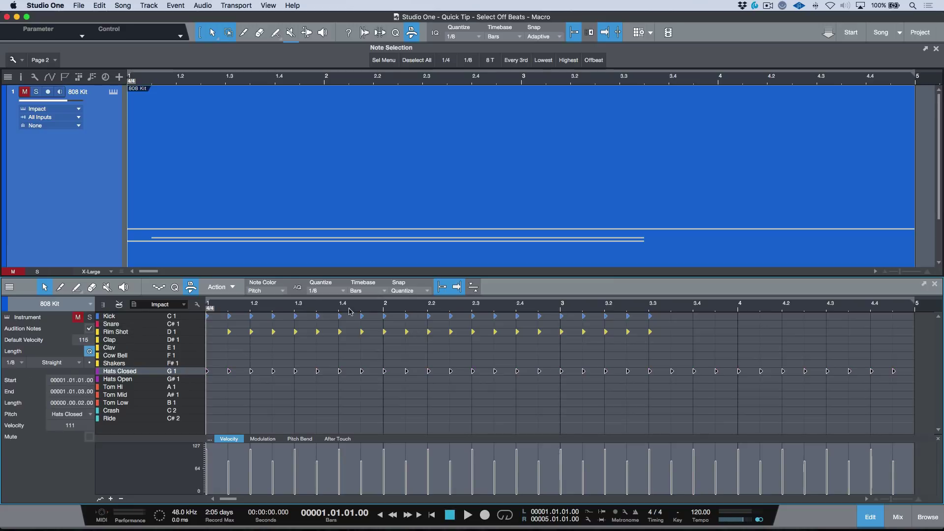
{"action": "left_click", "coordinate": [193, 290]}
{"action": "left_click", "coordinate": [195, 278]}
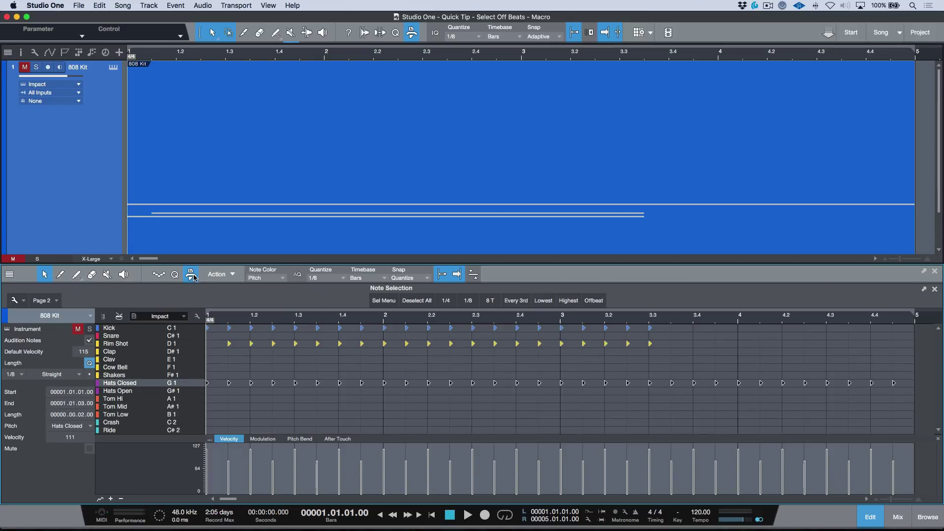
{"action": "left_click", "coordinate": [594, 300]}
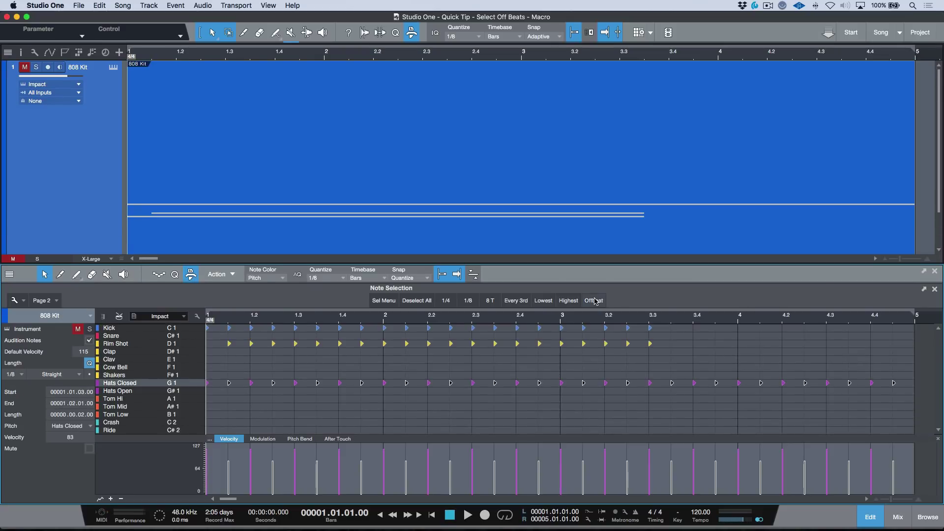
{"action": "left_click_drag", "start_coordinate": [271, 469], "coordinate": [274, 466]}
{"action": "left_click", "coordinate": [422, 364]}
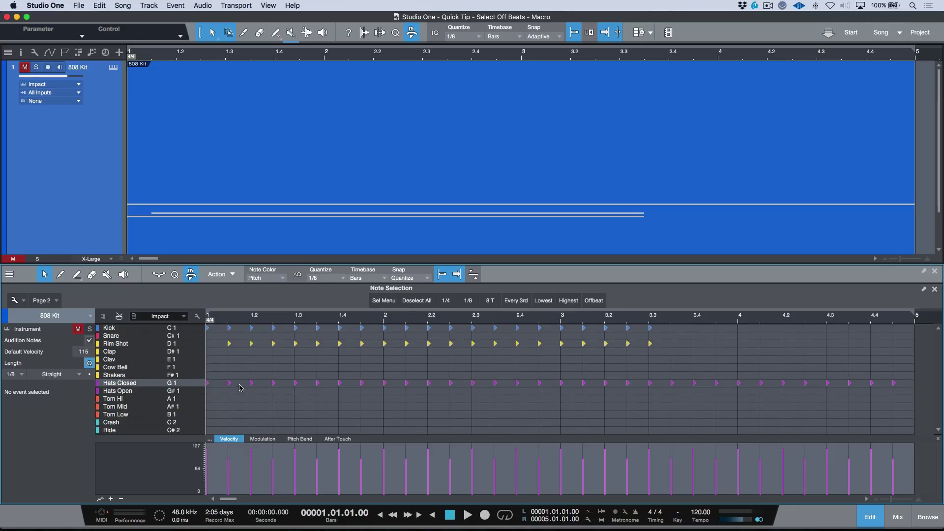
Step: Replace the closed hi-hat notes with a freshly painted row across bars 1–4
{"action": "left_click", "coordinate": [197, 386]}
{"action": "key", "text": "Delete"}
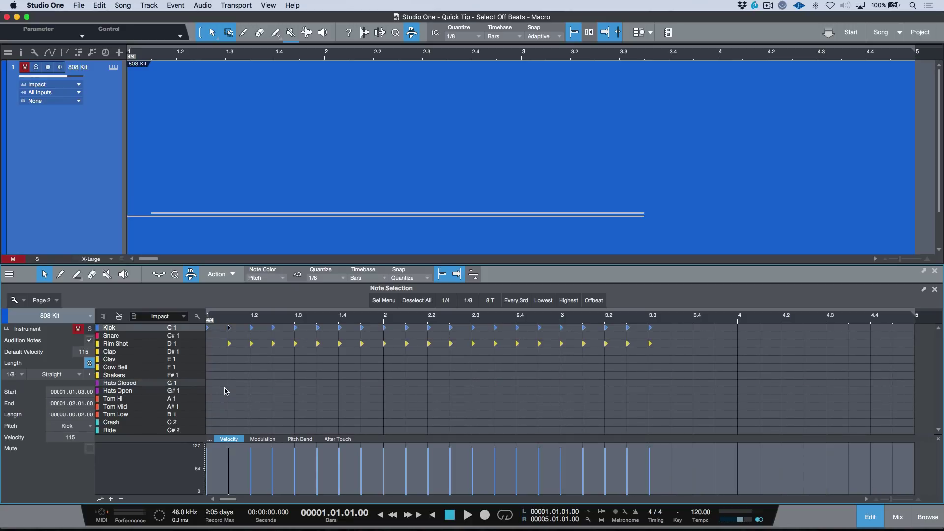
{"action": "left_click_drag", "start_coordinate": [208, 383], "coordinate": [786, 400]}
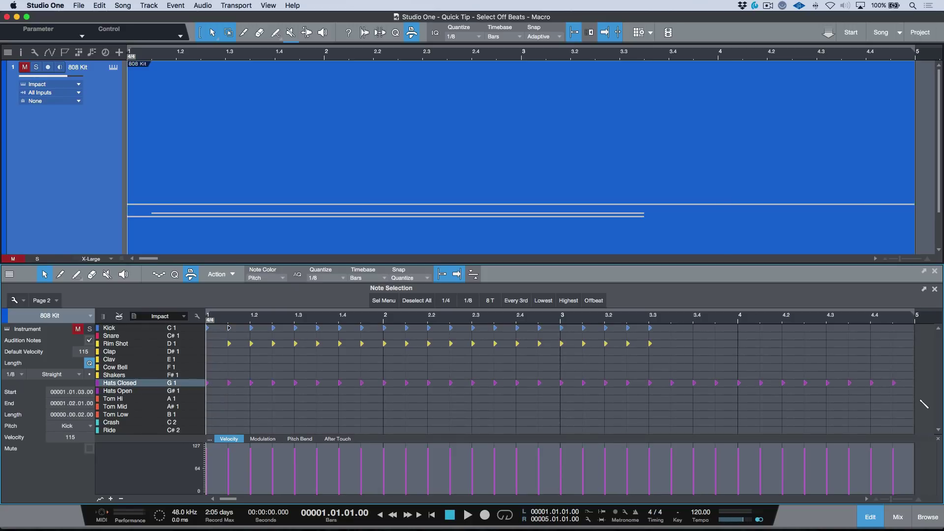
Step: Select only the off-beat closed hi-hats and lower their velocity to 84
{"action": "left_click", "coordinate": [194, 386]}
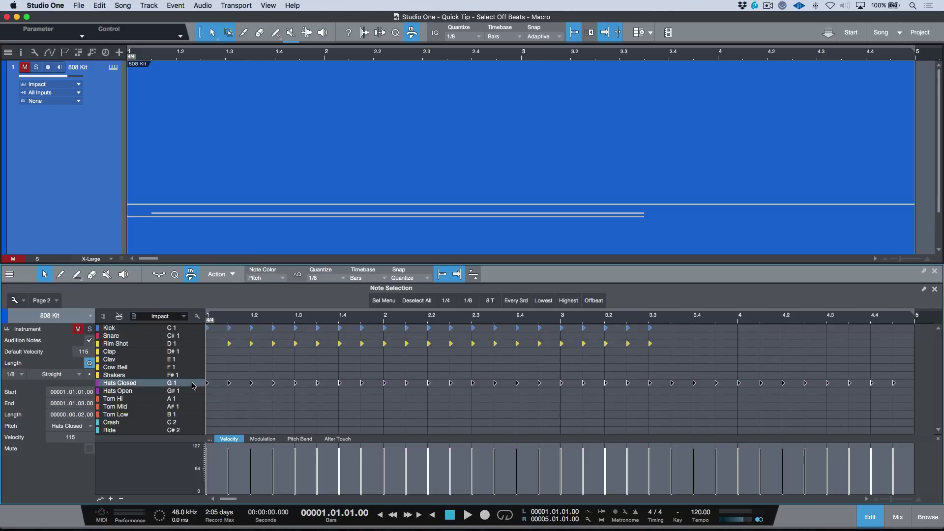
{"action": "left_click", "coordinate": [593, 301]}
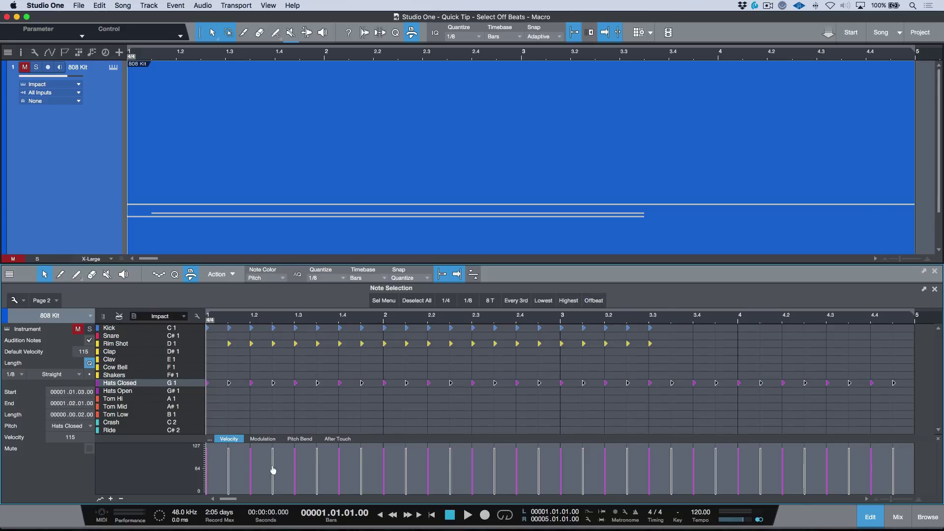
{"action": "left_click_drag", "start_coordinate": [273, 452], "coordinate": [274, 468]}
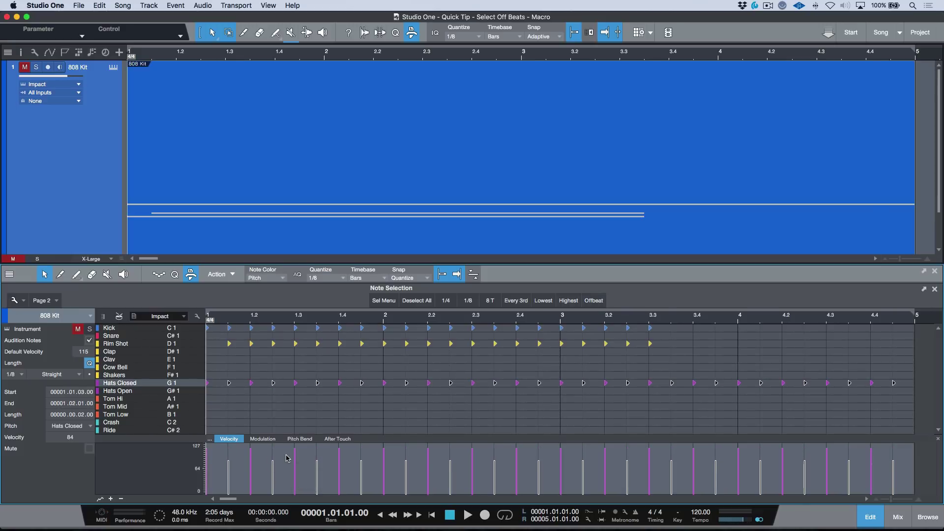